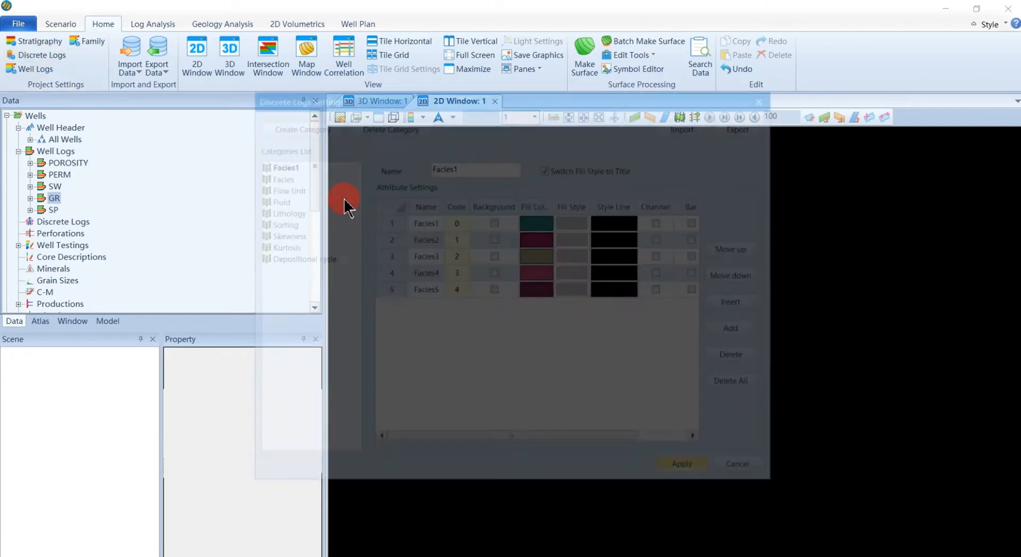
Arrange the IWB.txt Notepad file beside the Discrete Logs Settings dialog and examine its depth intervals and lithology names.
{"action": "left_click_drag", "start_coordinate": [357, 107], "coordinate": [505, 159]}
{"action": "key", "text": "alt+Tab"}
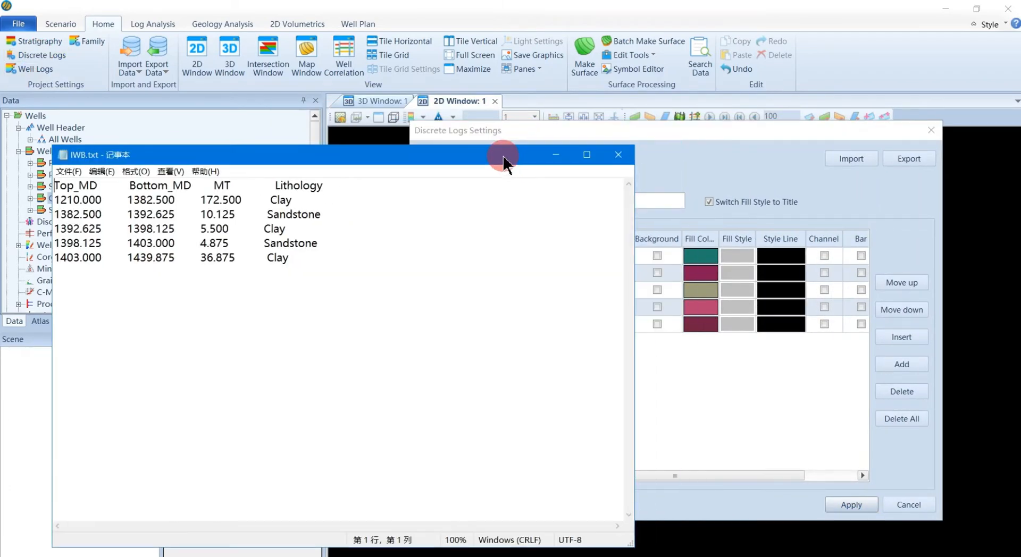
{"action": "left_click", "coordinate": [605, 133]}
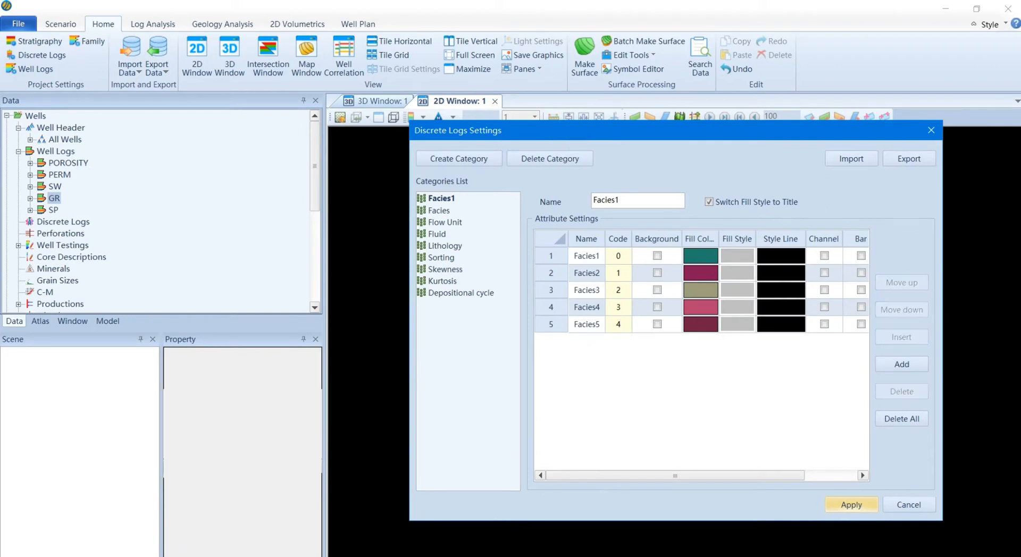
{"action": "key", "text": "alt+Tab"}
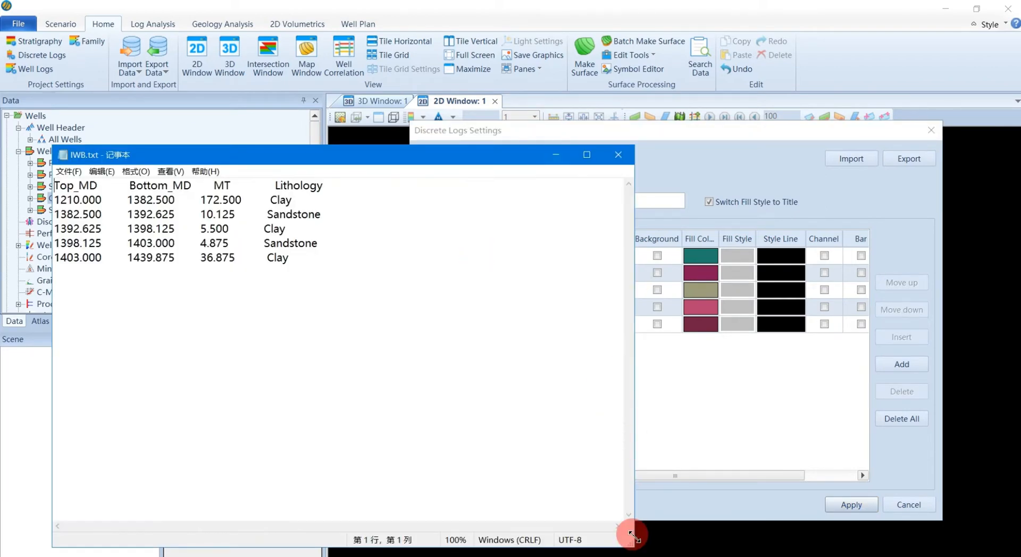
{"action": "left_click_drag", "start_coordinate": [632, 537], "coordinate": [377, 424]}
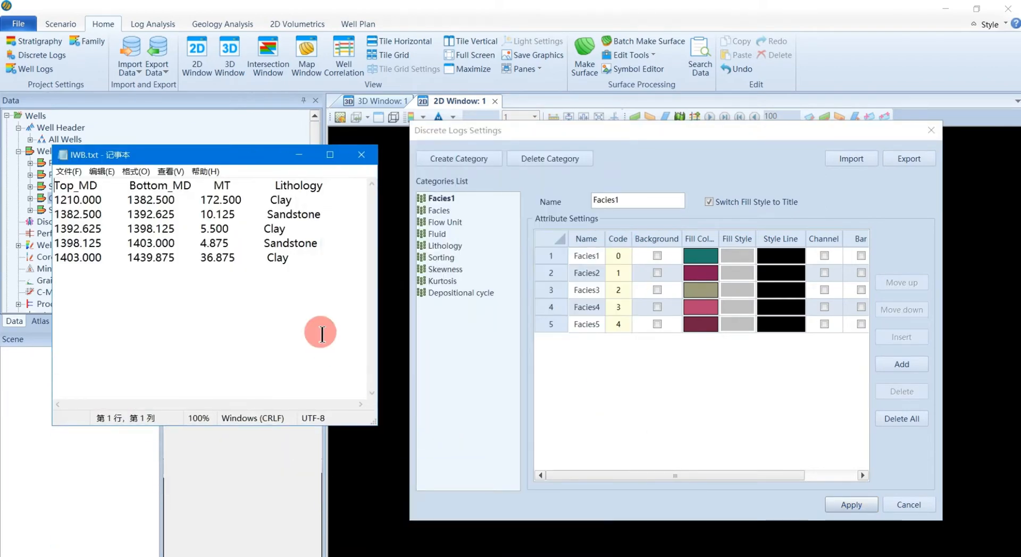
{"action": "left_click", "coordinate": [321, 334]}
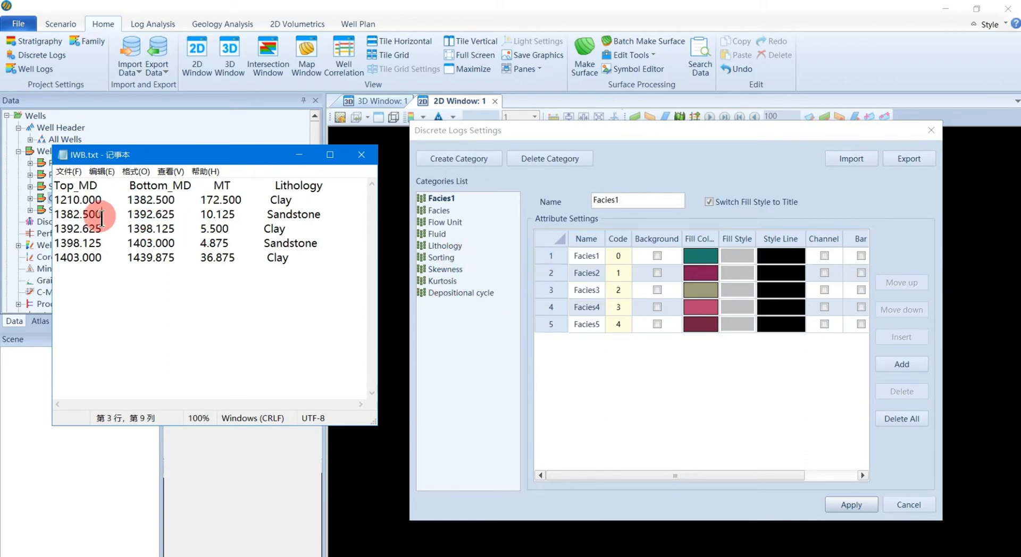
{"action": "left_click", "coordinate": [270, 200]}
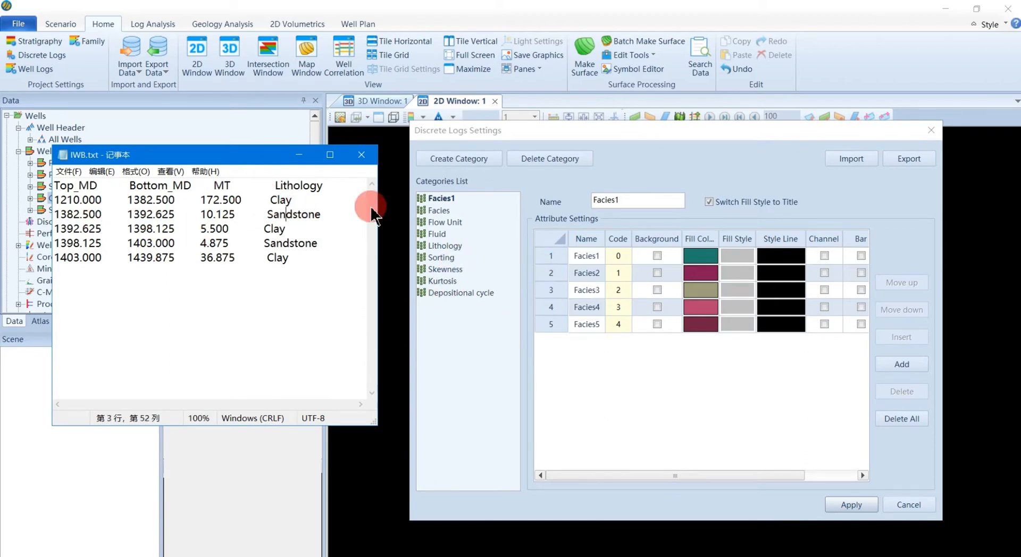
Check the Lithology category's attribute names in full against the interval file, apply the discrete log settings and close them.
{"action": "left_click", "coordinate": [442, 246]}
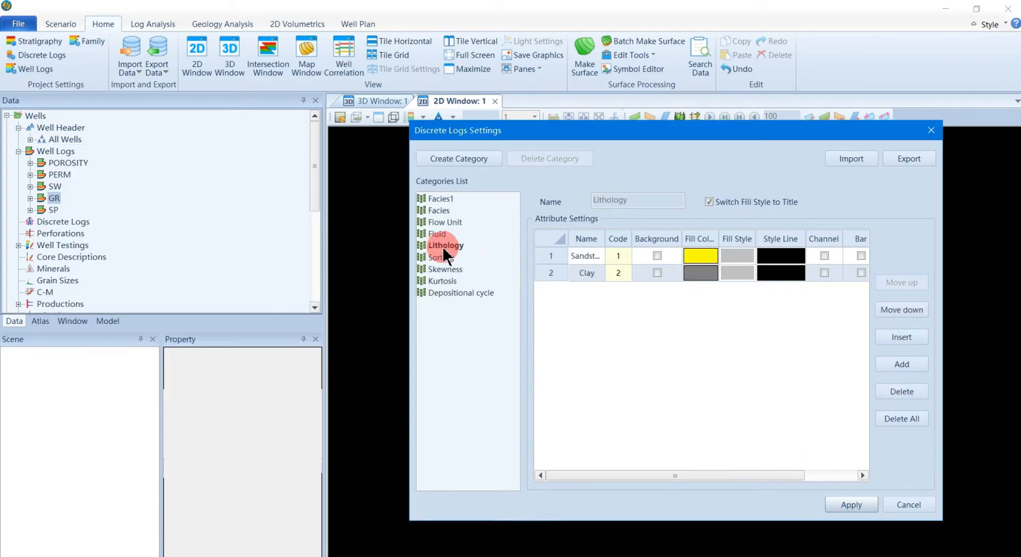
{"action": "left_click_drag", "start_coordinate": [605, 239], "coordinate": [632, 243]}
{"action": "left_click", "coordinate": [620, 254]}
{"action": "left_click", "coordinate": [618, 277]}
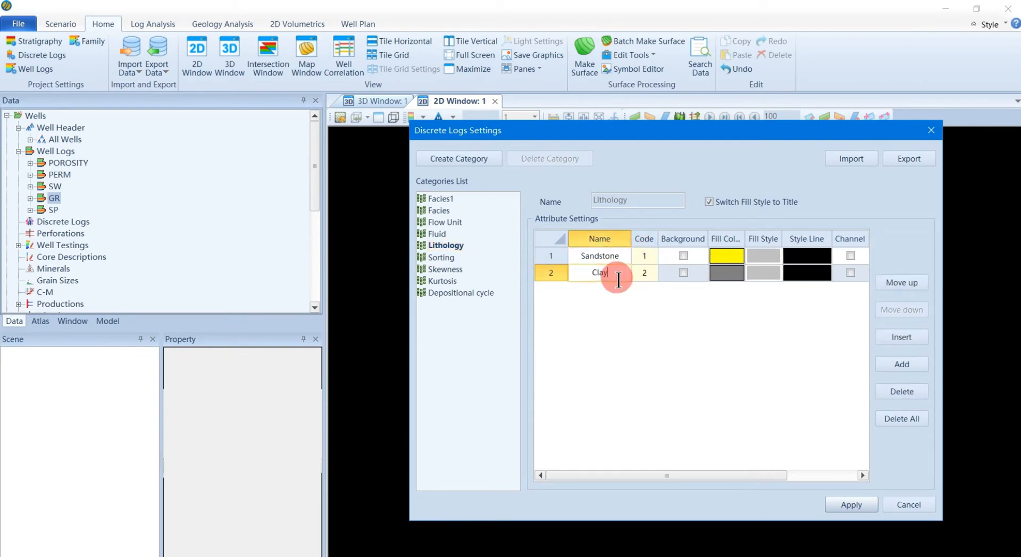
{"action": "left_click", "coordinate": [590, 276]}
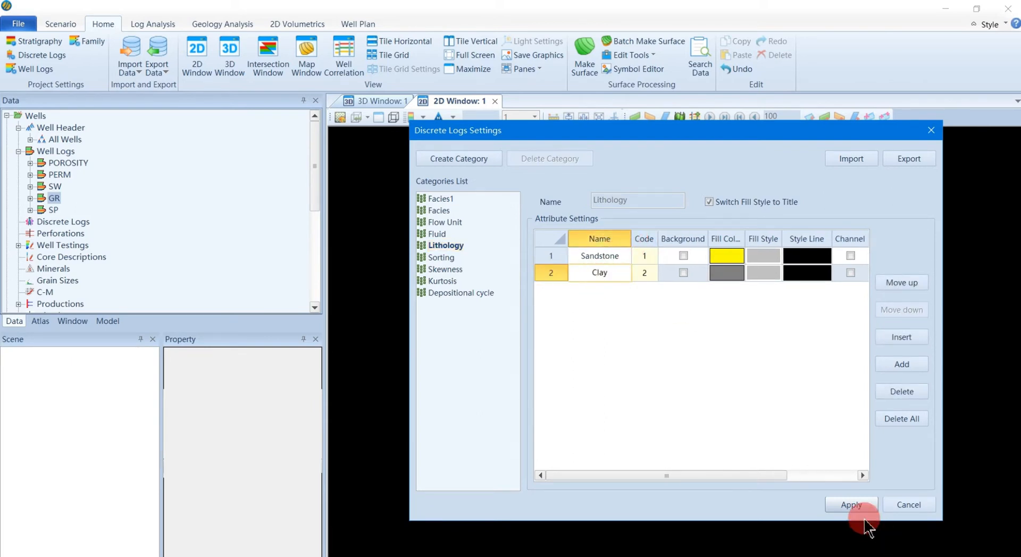
{"action": "left_click", "coordinate": [851, 505]}
{"action": "left_click", "coordinate": [685, 352]}
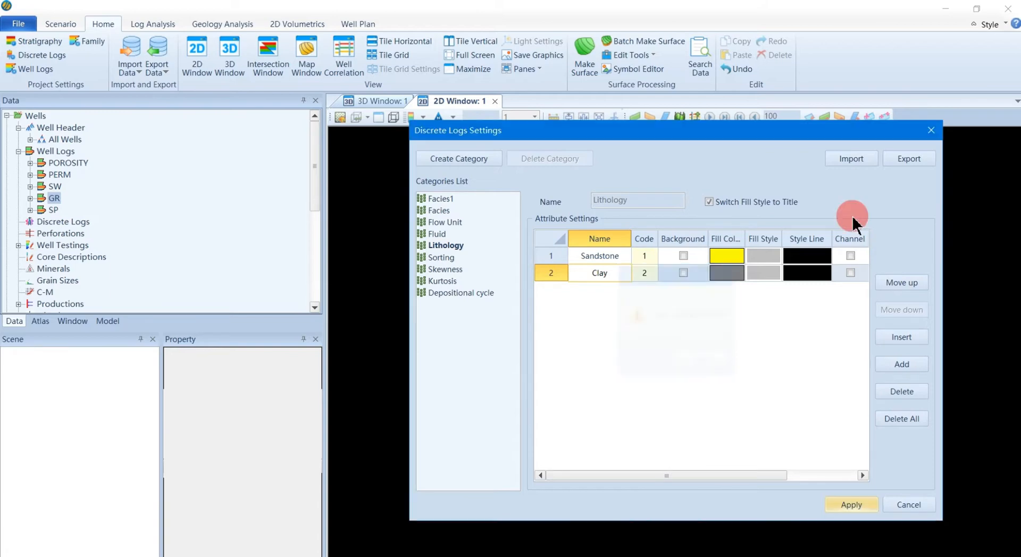
{"action": "left_click", "coordinate": [931, 130]}
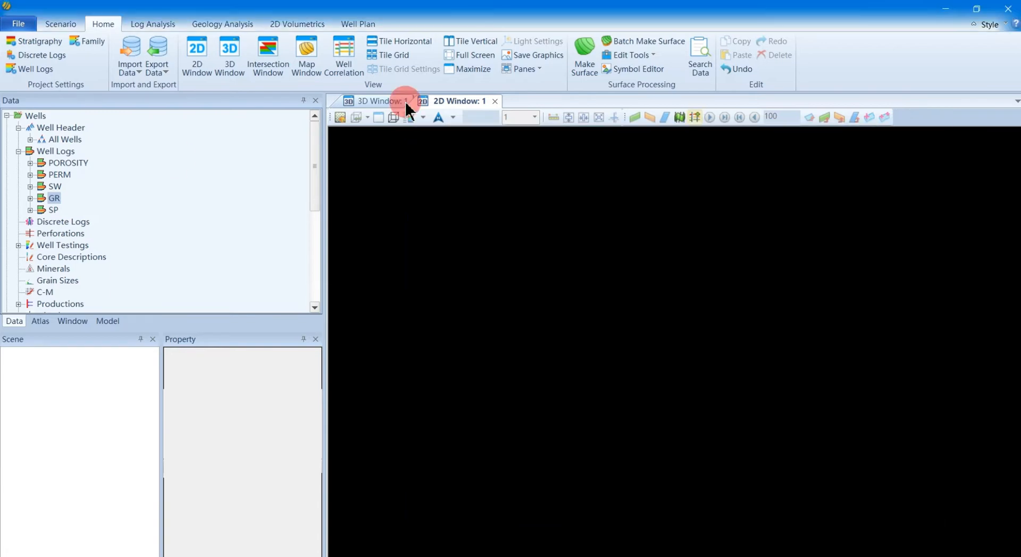
Start a data import with the data type set to Discrete Logs.
{"action": "left_click", "coordinate": [136, 49]}
{"action": "left_click", "coordinate": [572, 105]}
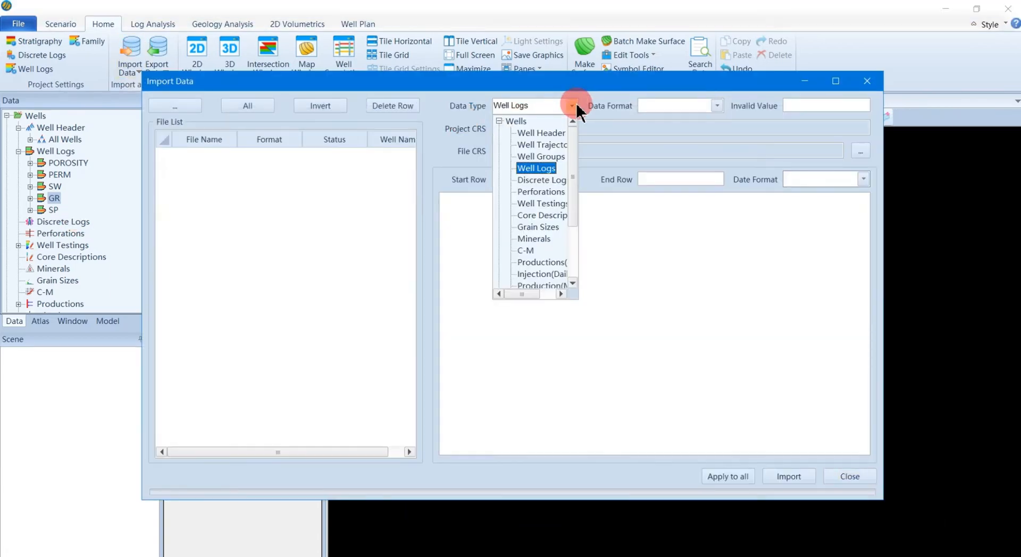
{"action": "left_click", "coordinate": [550, 184]}
Load all files from IWB.txt to w161.txt in the 4_Discrete Log > lithology folder into the import list.
{"action": "left_click", "coordinate": [184, 106]}
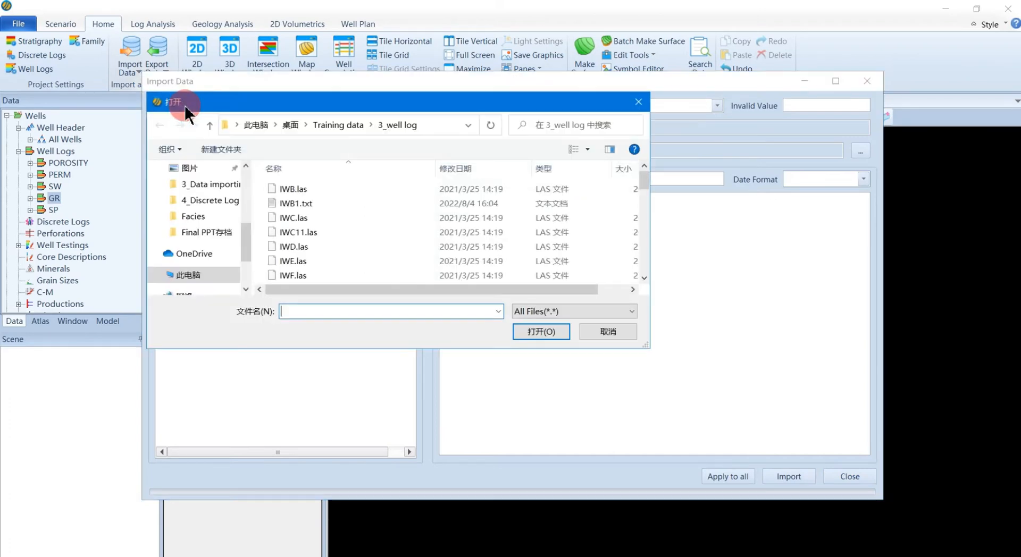
{"action": "left_click", "coordinate": [336, 125]}
{"action": "double_click", "coordinate": [312, 231]}
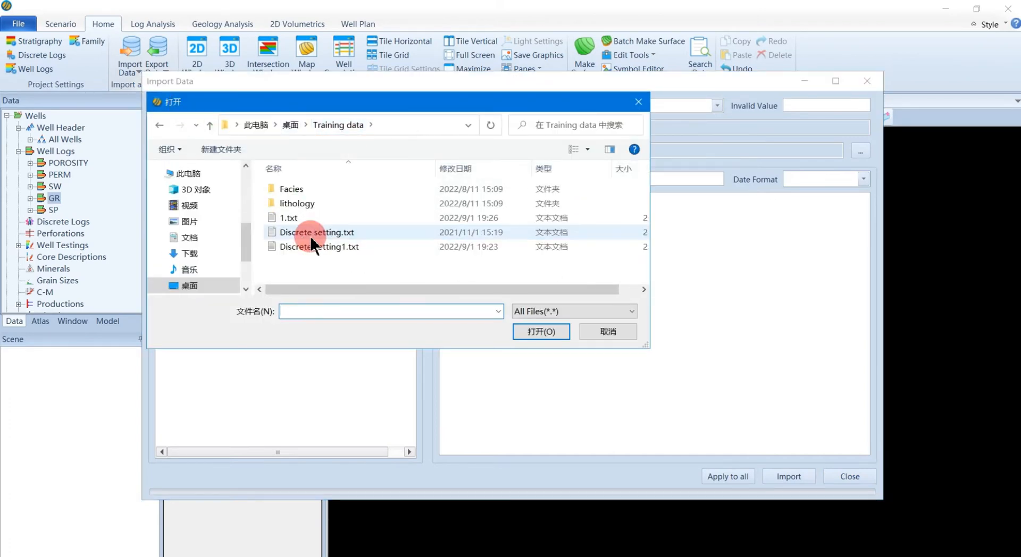
{"action": "left_click", "coordinate": [311, 234]}
{"action": "double_click", "coordinate": [299, 199]}
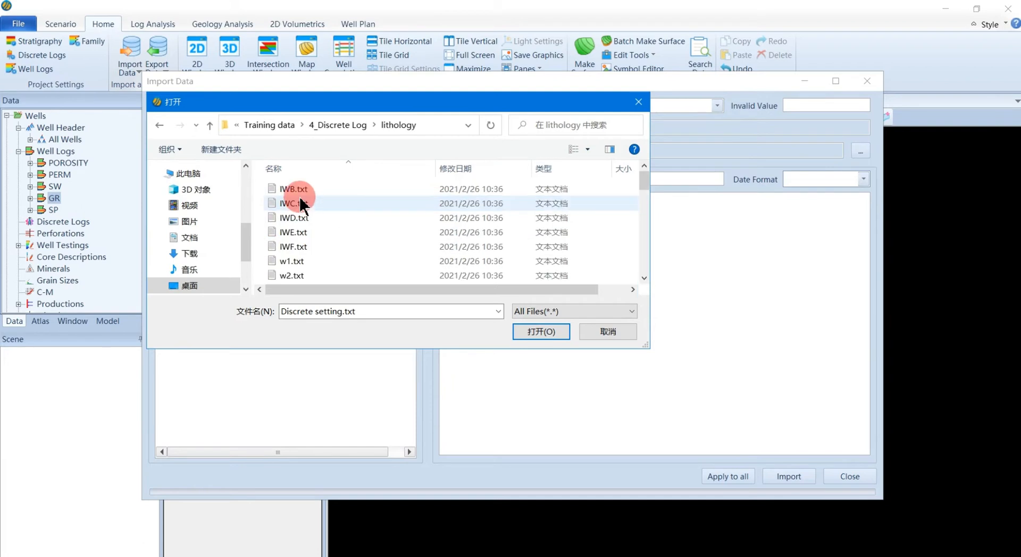
{"action": "left_click", "coordinate": [299, 193]}
{"action": "scroll", "coordinate": [304, 239], "scroll_direction": "down", "scroll_amount": 3}
{"action": "scroll", "coordinate": [305, 239], "scroll_direction": "down", "scroll_amount": 5}
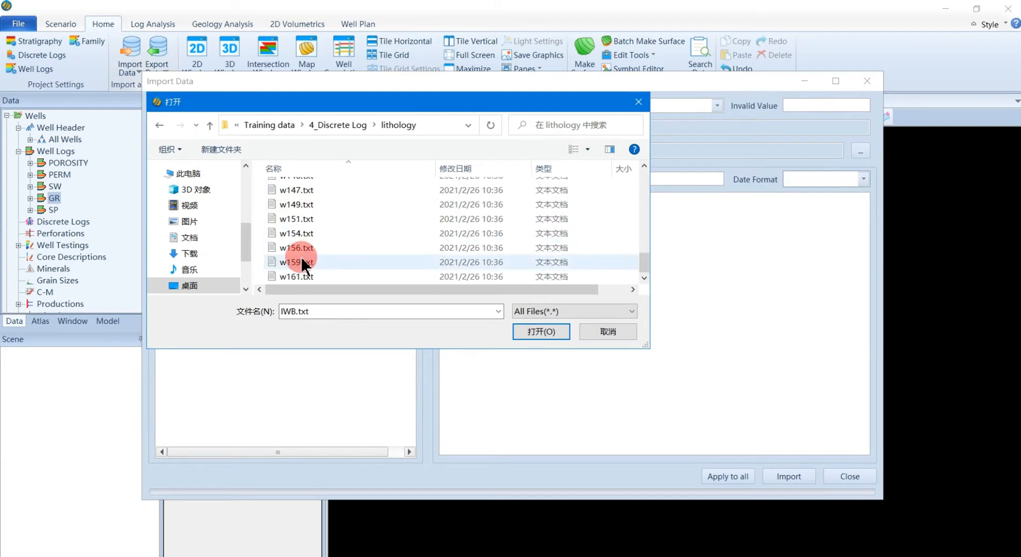
{"action": "left_click", "coordinate": [301, 278], "text": "shift"}
{"action": "left_click", "coordinate": [536, 335]}
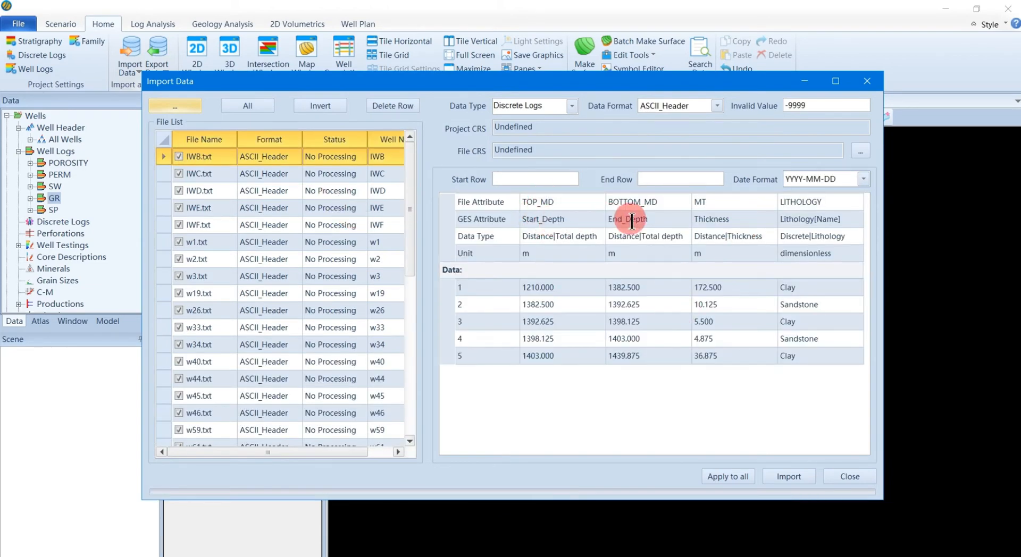
Check the LITHOLOGY column's mapping to Lithology[Name], keep it, and import the listed discrete log files.
{"action": "left_click", "coordinate": [855, 221]}
{"action": "left_click", "coordinate": [855, 219]}
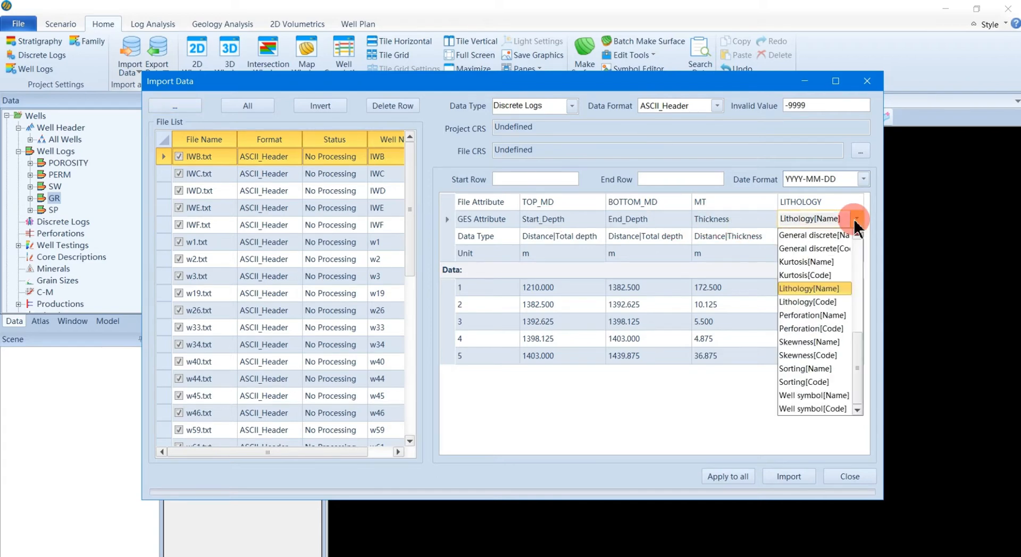
{"action": "left_click", "coordinate": [856, 221]}
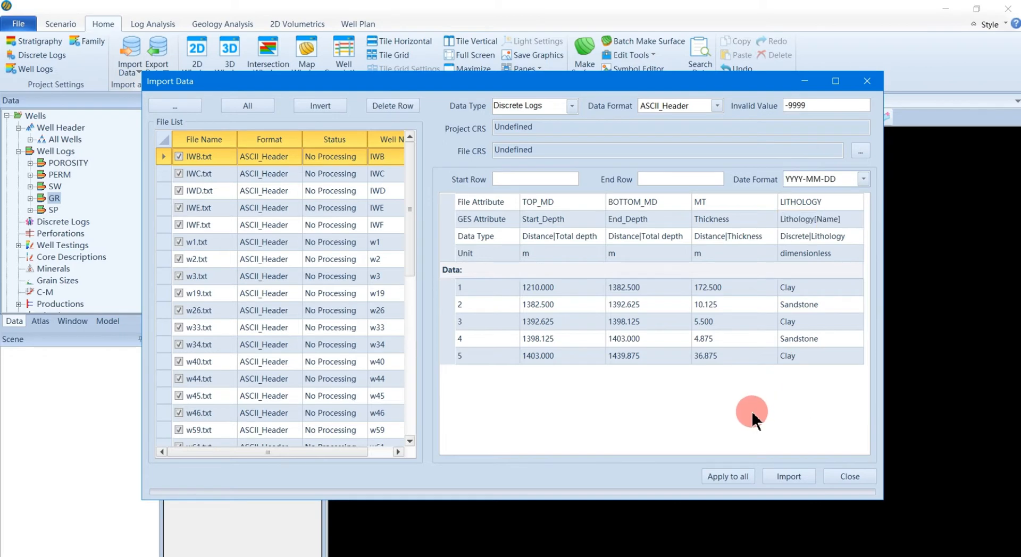
{"action": "left_click", "coordinate": [784, 474]}
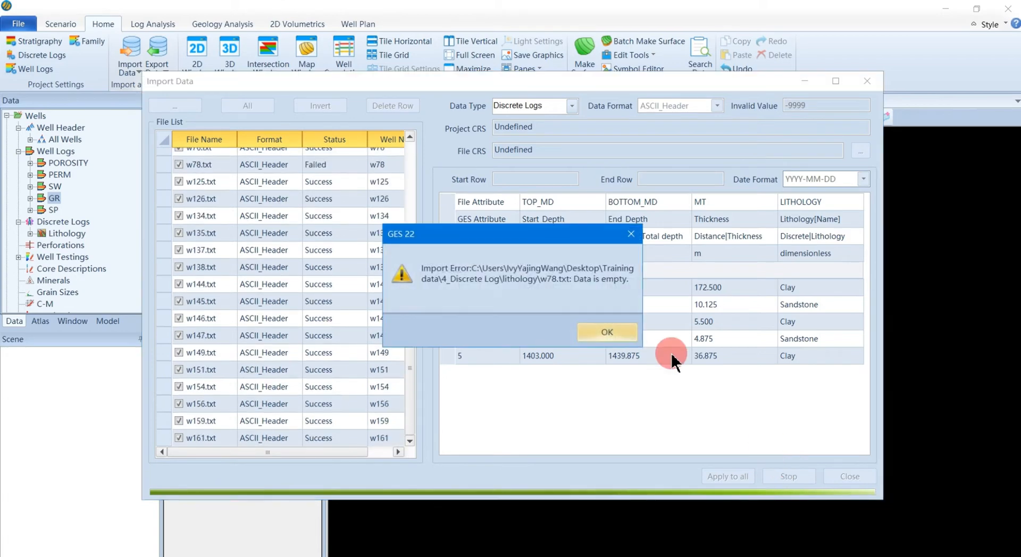
{"action": "left_click", "coordinate": [617, 336]}
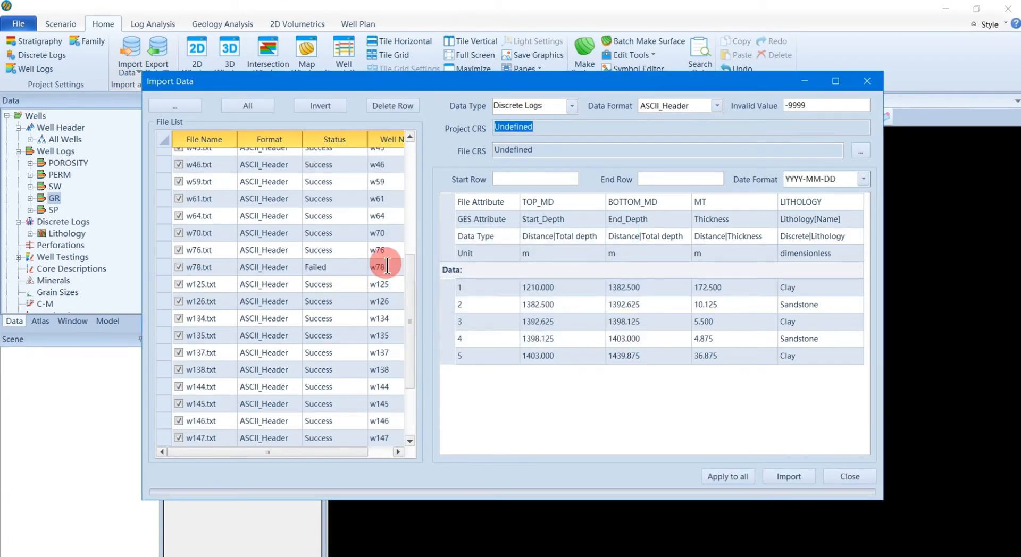
Exclude w78.txt from the import list and open the file from the lithology folder to inspect its contents.
{"action": "left_click", "coordinate": [179, 267]}
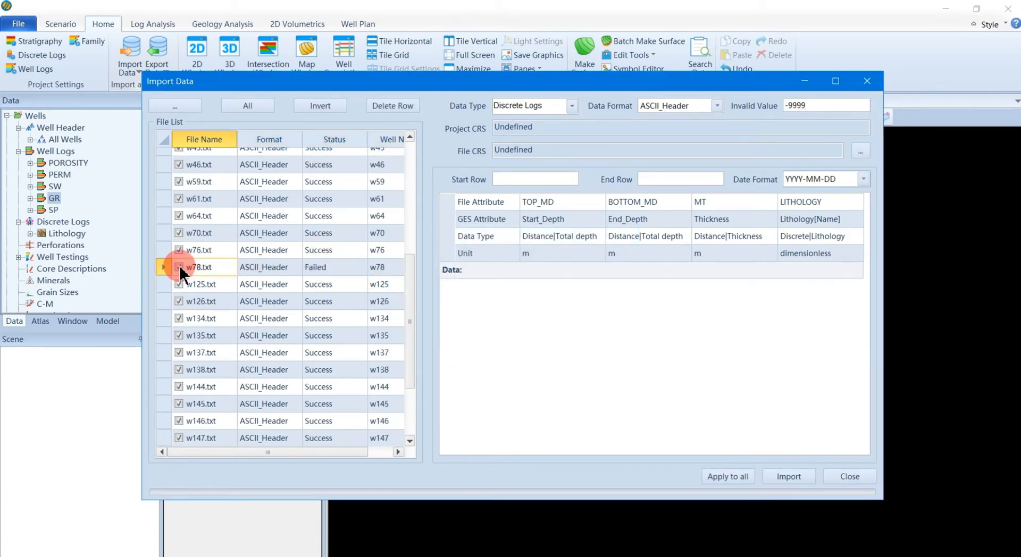
{"action": "left_click", "coordinate": [660, 369]}
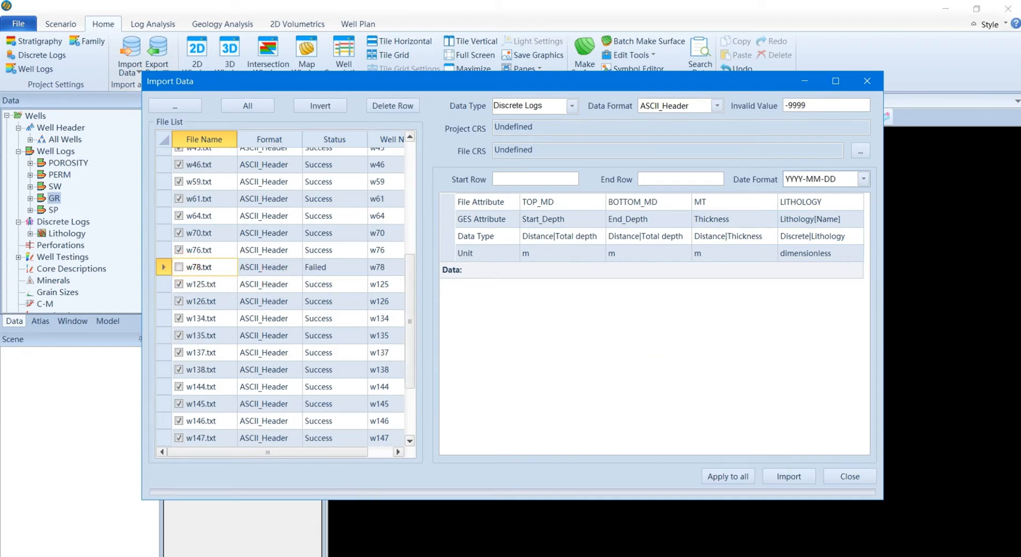
{"action": "key", "text": "alt+Tab"}
{"action": "left_click", "coordinate": [142, 391]}
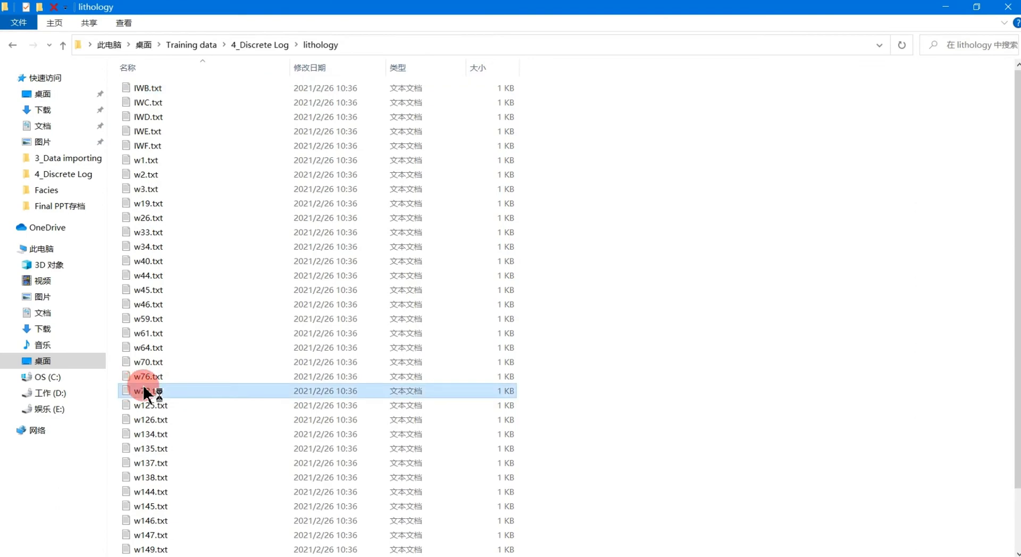
{"action": "left_click_drag", "start_coordinate": [417, 141], "coordinate": [309, 142]}
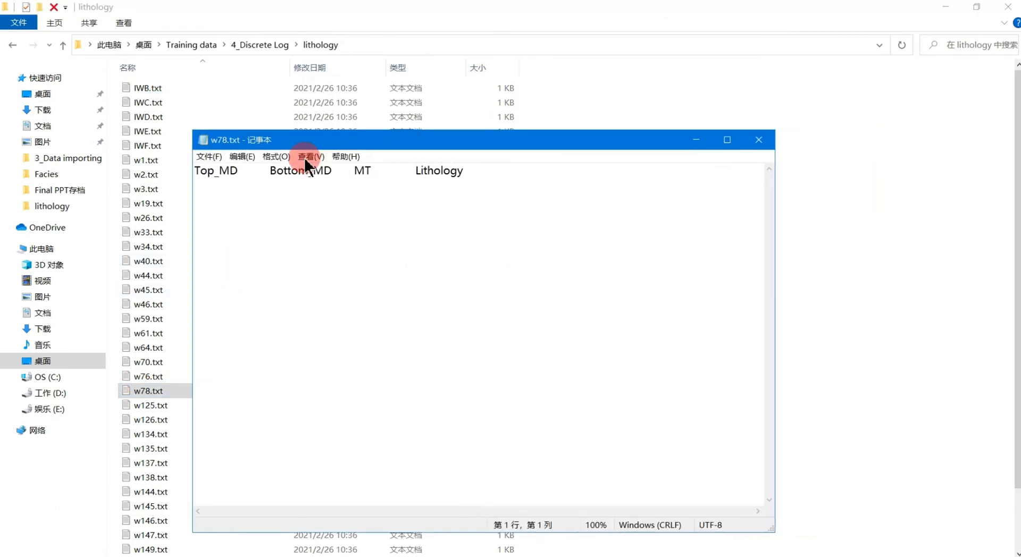
{"action": "left_click", "coordinate": [239, 209]}
{"action": "left_click", "coordinate": [761, 140]}
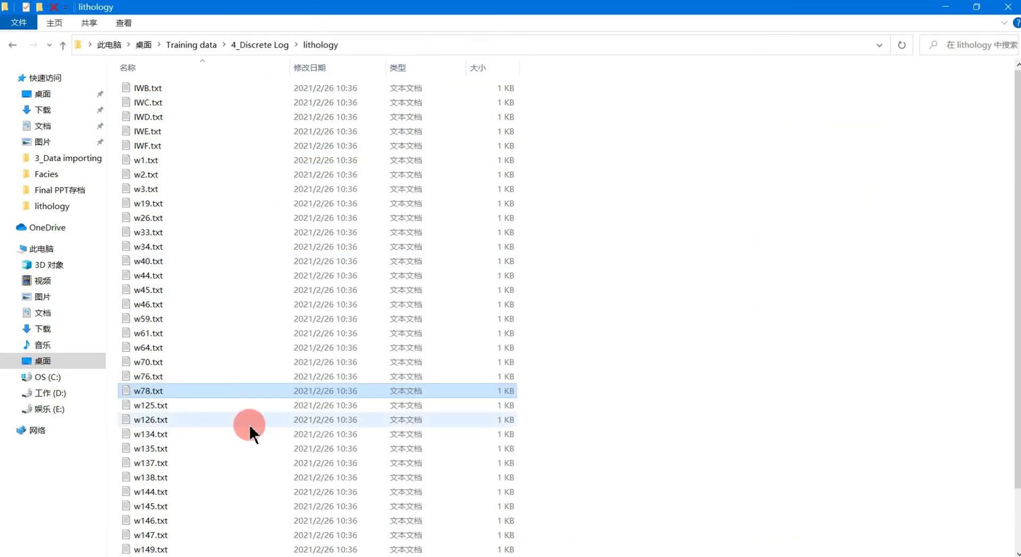
Delete the w78 text file, renamed to .txt, from the lithology folder.
{"action": "left_click", "coordinate": [133, 406]}
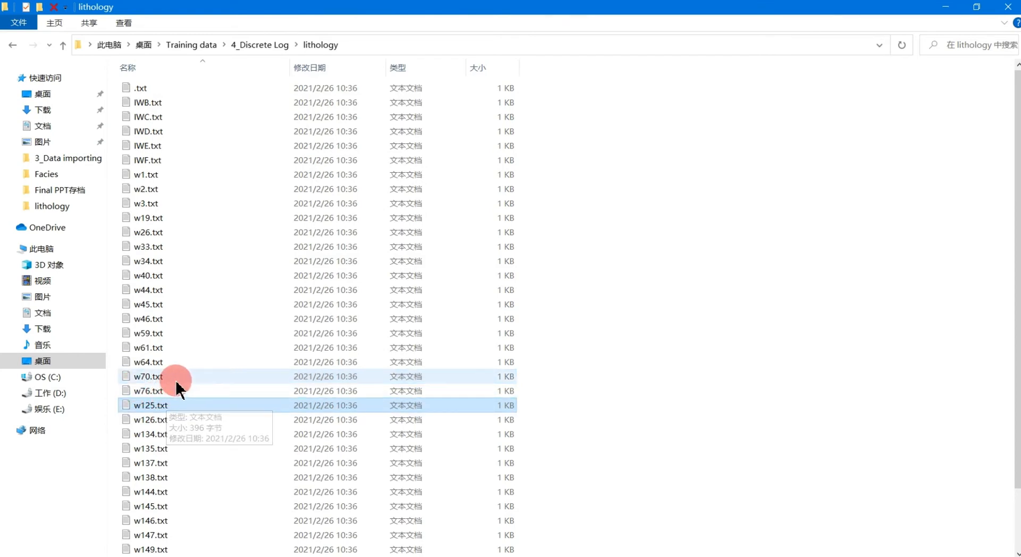
{"action": "left_click", "coordinate": [149, 89]}
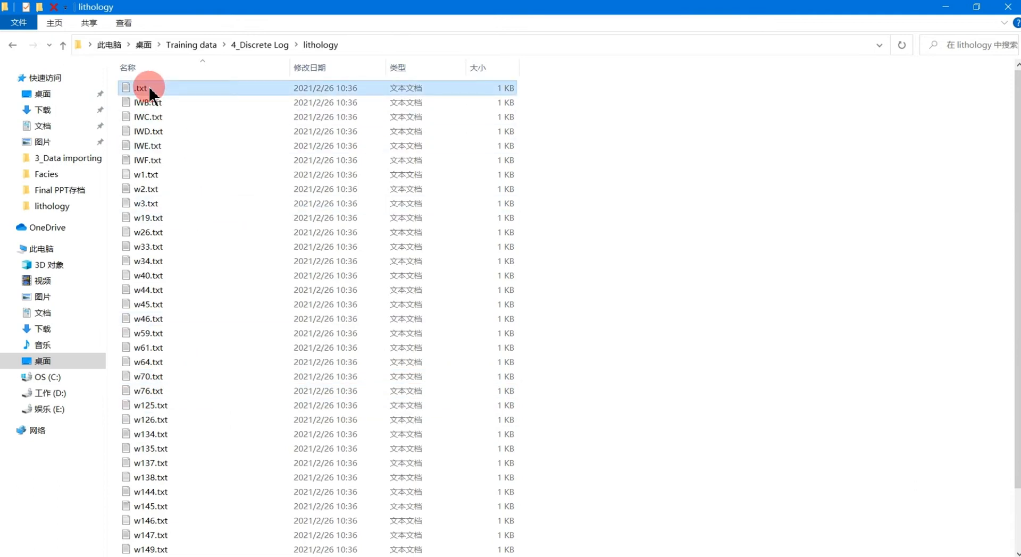
{"action": "key", "text": "Delete"}
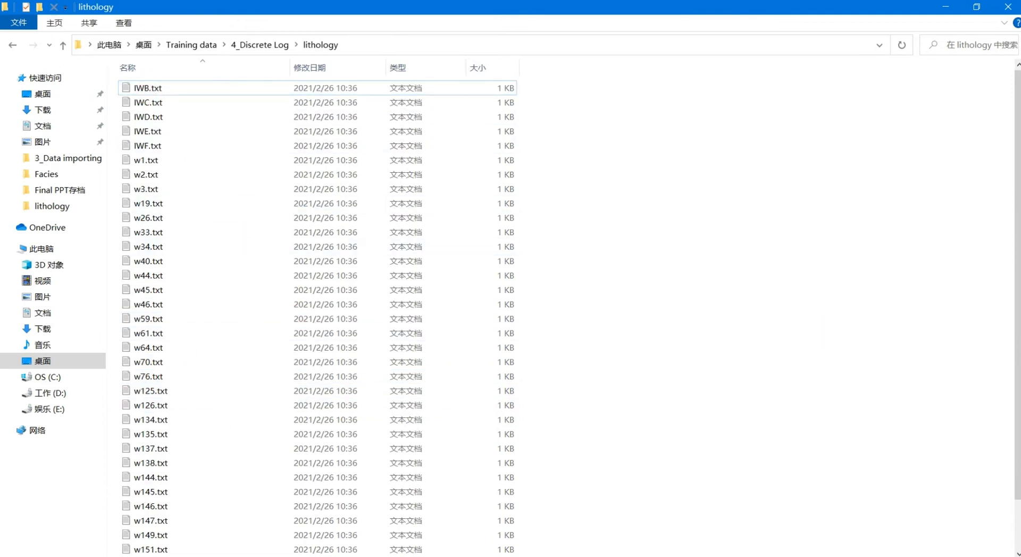
Return to GES, remove the w78.txt row from the import list, review the remaining files and close the import dialog.
{"action": "key", "text": "alt+Tab"}
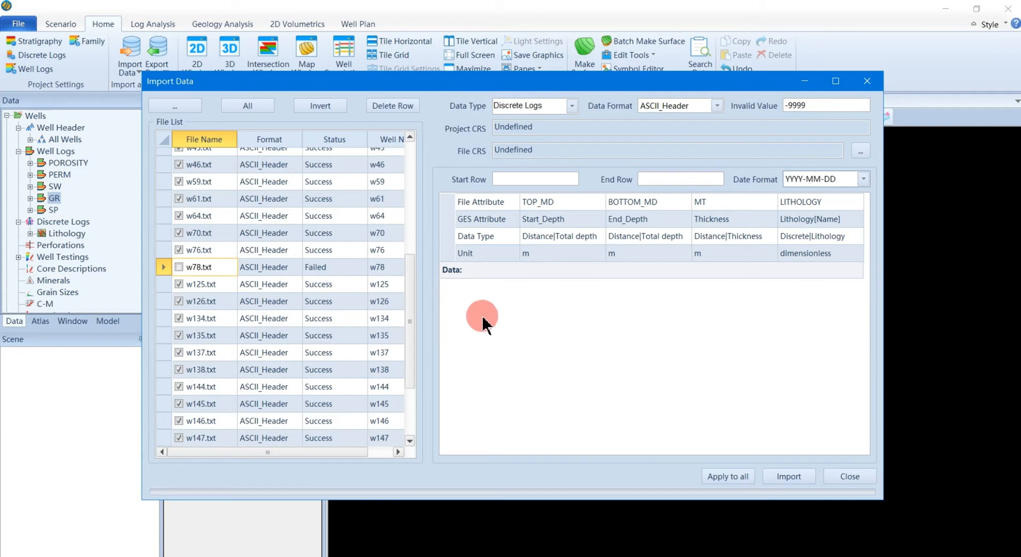
{"action": "left_click", "coordinate": [394, 102]}
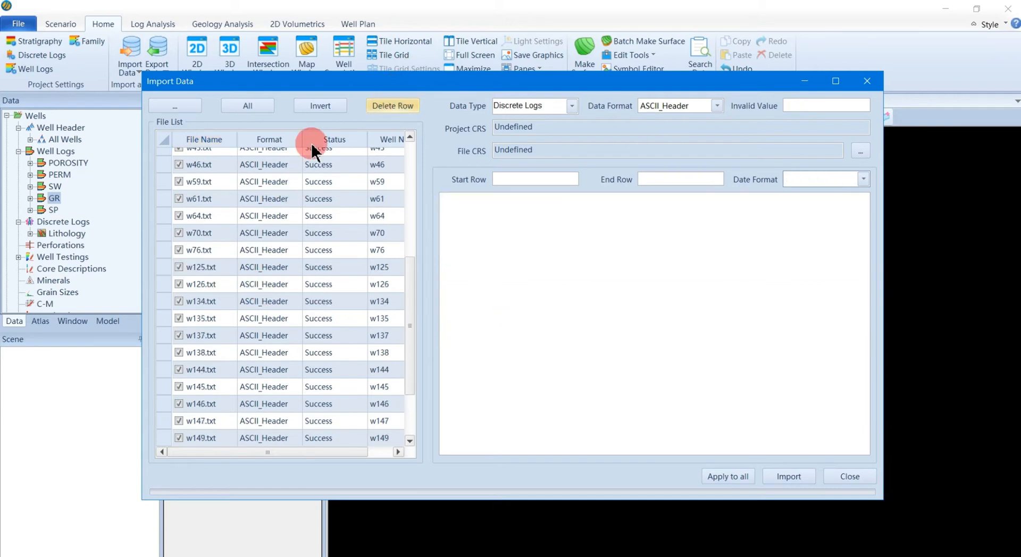
{"action": "scroll", "coordinate": [185, 253], "scroll_direction": "up", "scroll_amount": 5}
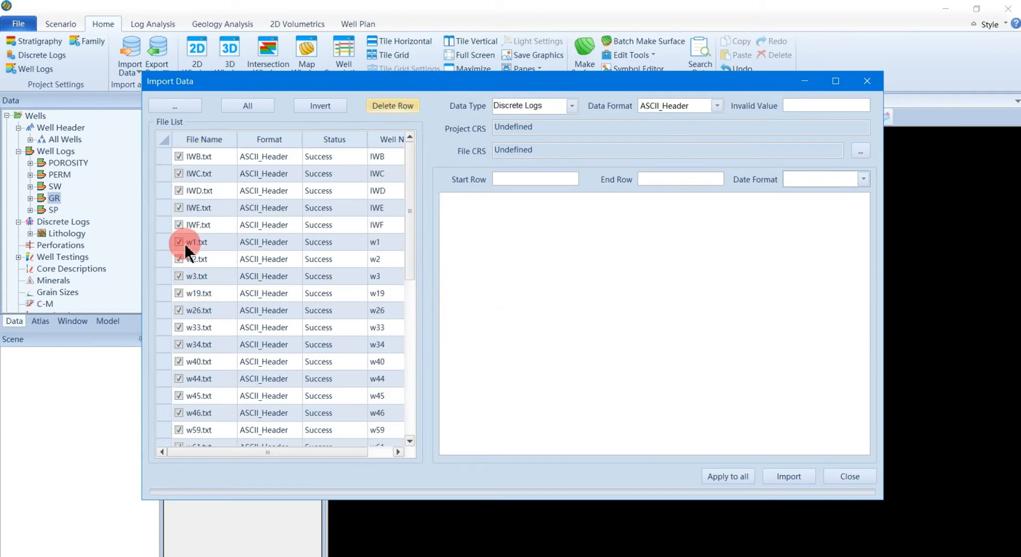
{"action": "left_click", "coordinate": [848, 476]}
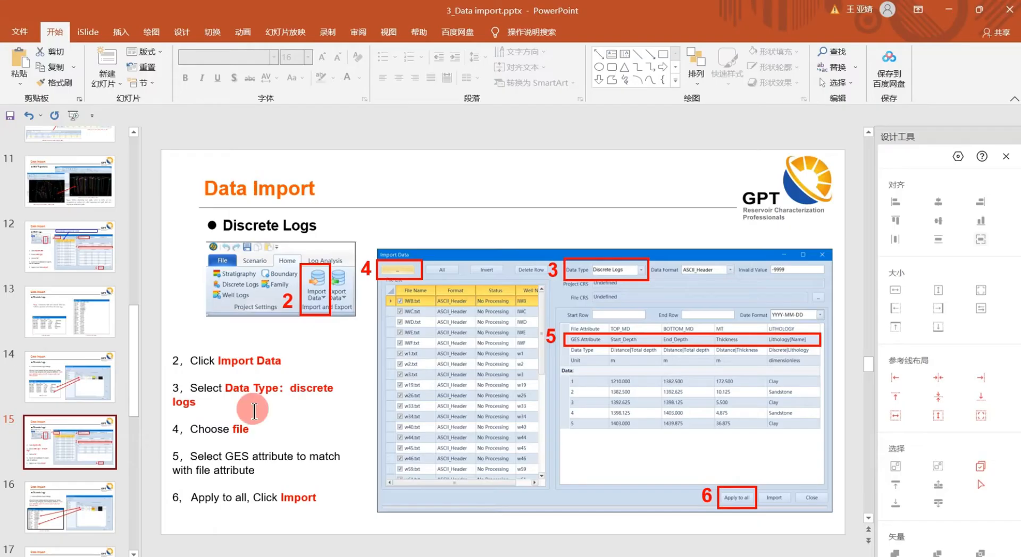
Show slide 16 about discrete log settings for continuous data in the 3_Data import.pptx presentation in PowerPoint.
{"action": "scroll", "coordinate": [72, 415], "scroll_direction": "down", "scroll_amount": 2}
{"action": "left_click", "coordinate": [72, 394]}
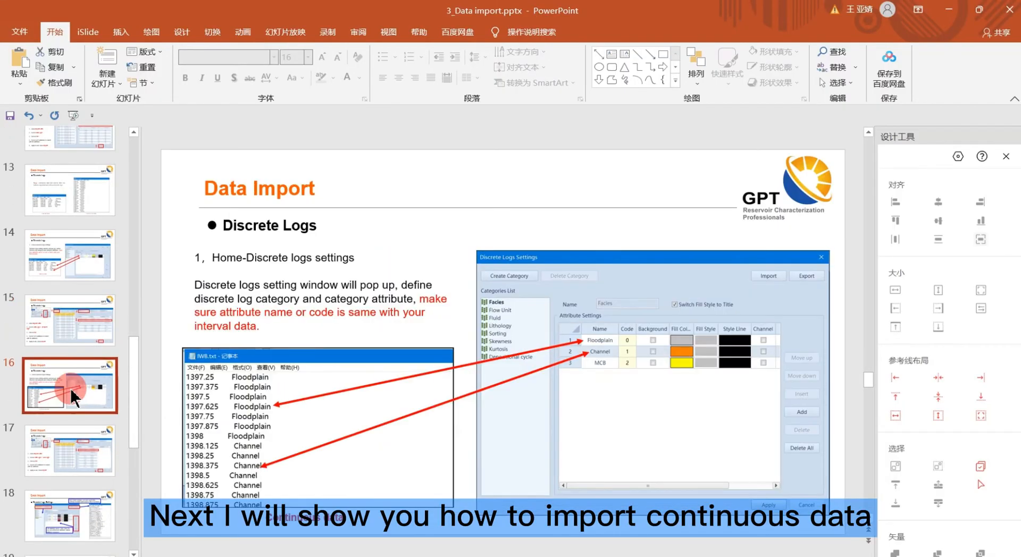
{"action": "scroll", "coordinate": [73, 388], "scroll_direction": "down", "scroll_amount": 1}
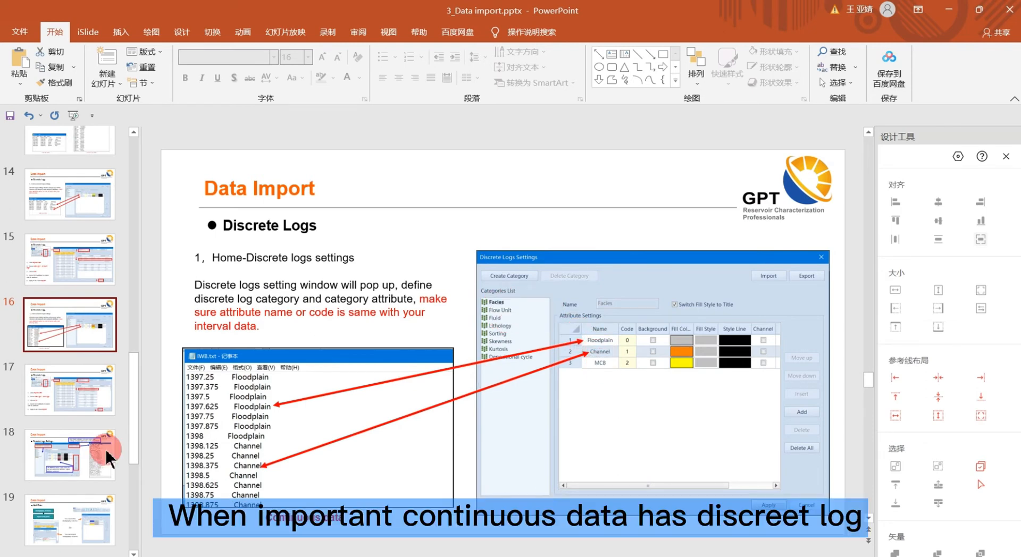
Show slide 17 of the presentation, switch to GES and load all text files from the 4_Discrete Log Facies folder into the import list.
{"action": "left_click", "coordinate": [56, 411]}
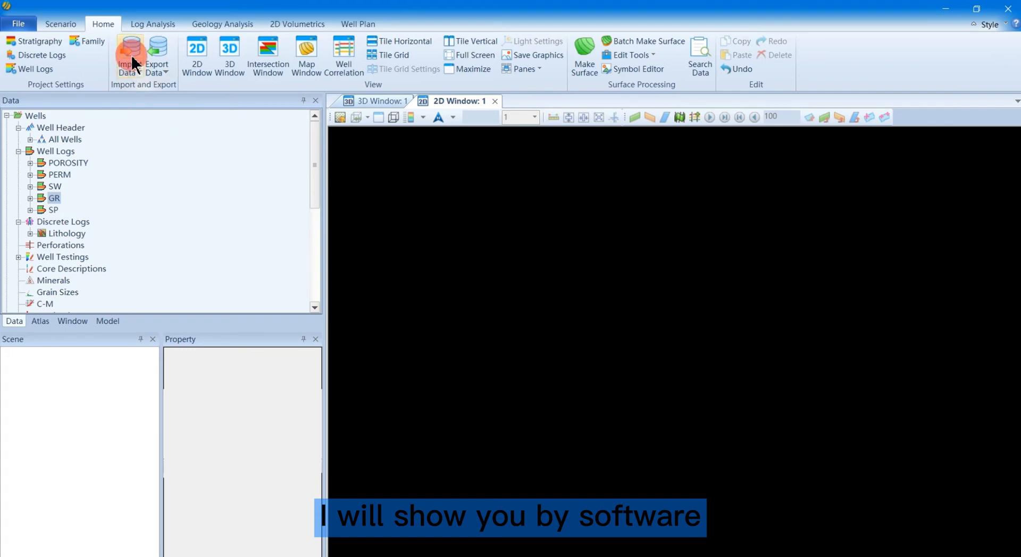
{"action": "left_click", "coordinate": [133, 55]}
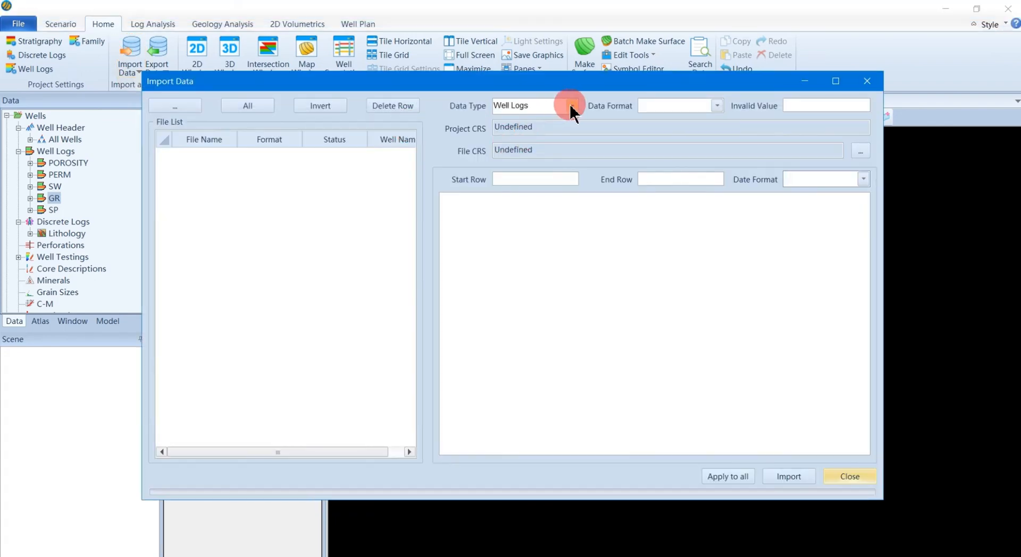
{"action": "left_click", "coordinate": [175, 105]}
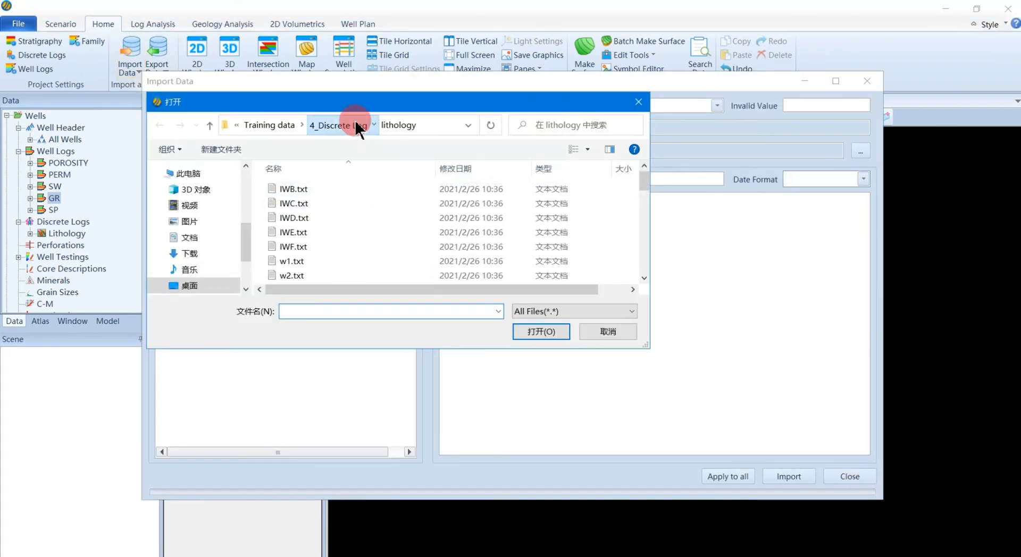
{"action": "left_click", "coordinate": [358, 127]}
{"action": "double_click", "coordinate": [296, 189]}
{"action": "left_click", "coordinate": [297, 190]}
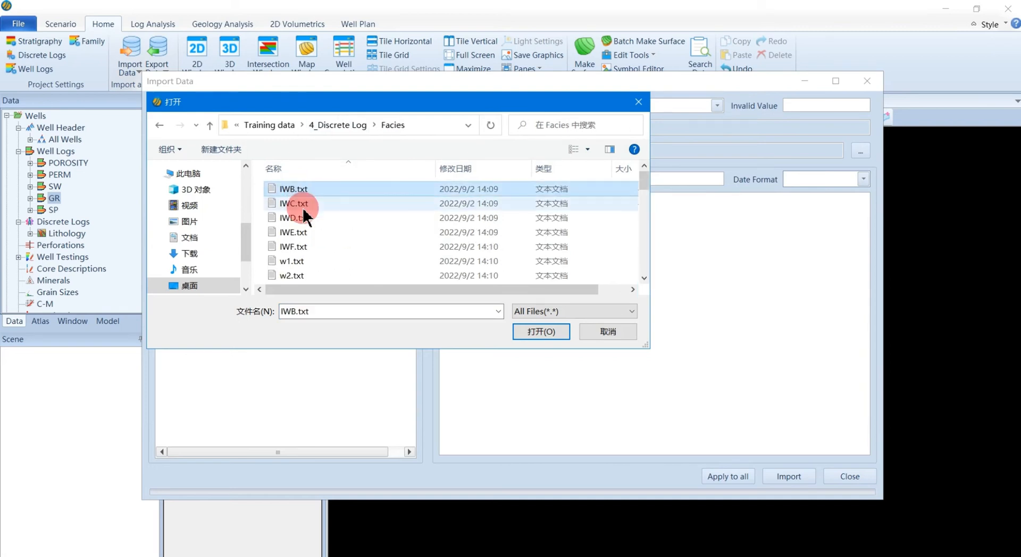
{"action": "scroll", "coordinate": [311, 237], "scroll_direction": "down", "scroll_amount": 10}
{"action": "left_click", "coordinate": [296, 276], "text": "shift"}
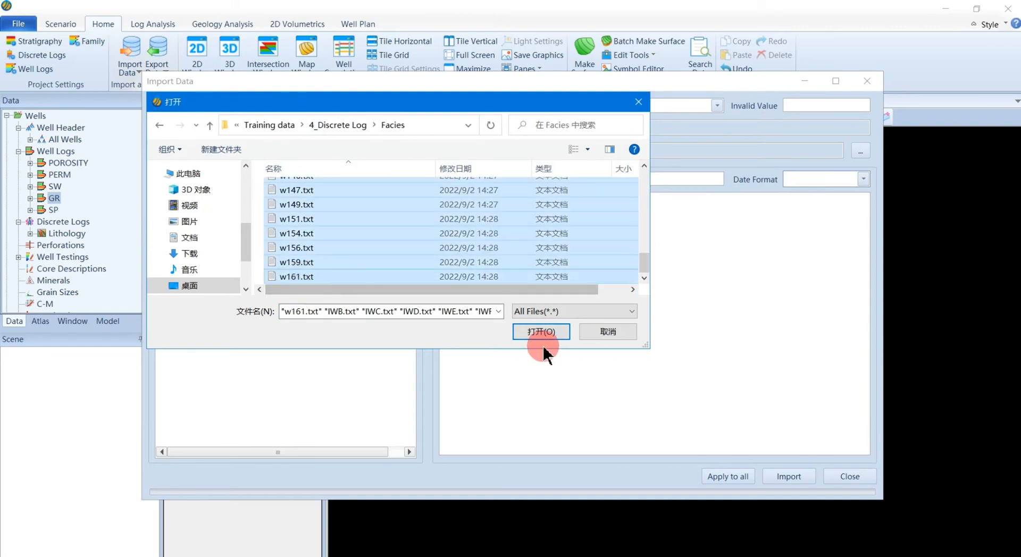
{"action": "left_click", "coordinate": [542, 335]}
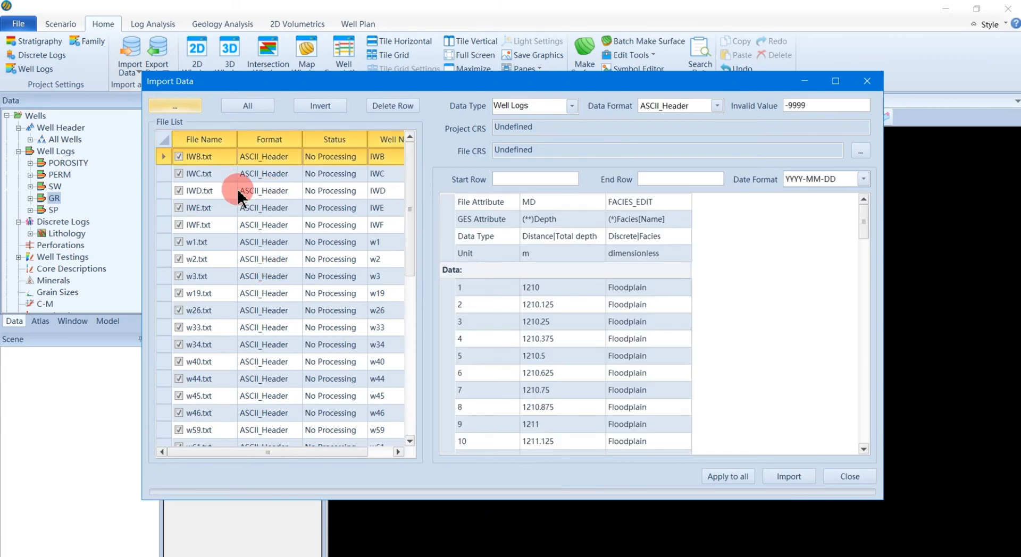
Match the FACIES_EDIT column of IWB.txt to the GES attribute (*)Facies[Name], import all listed files and close the import dialog.
{"action": "left_click", "coordinate": [162, 174]}
{"action": "left_click", "coordinate": [159, 156]}
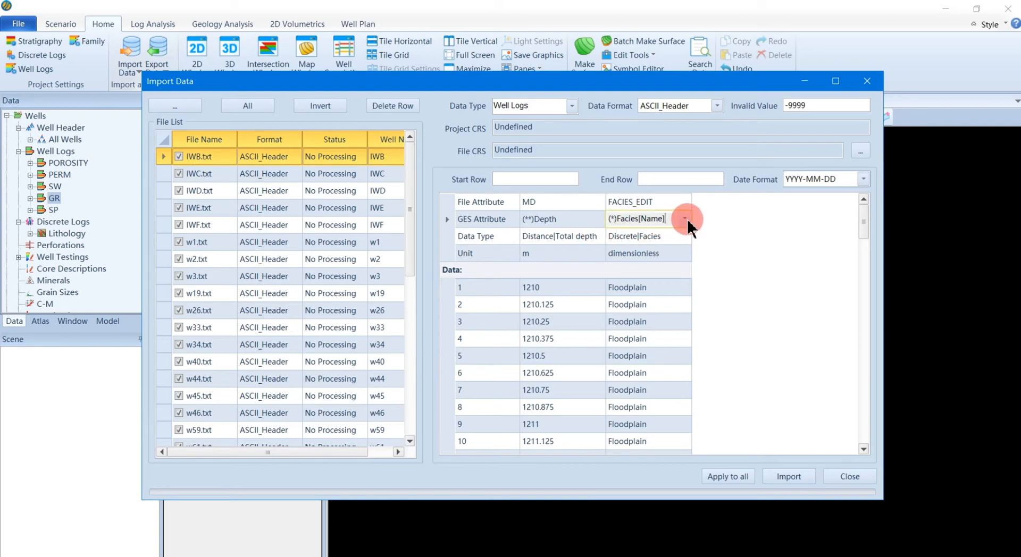
{"action": "left_click", "coordinate": [685, 219]}
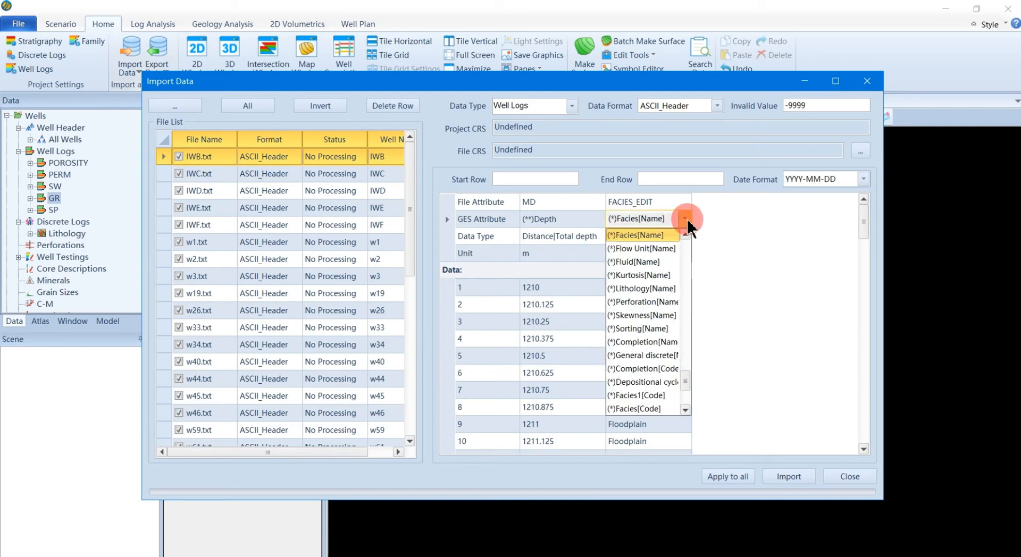
{"action": "left_click", "coordinate": [649, 240]}
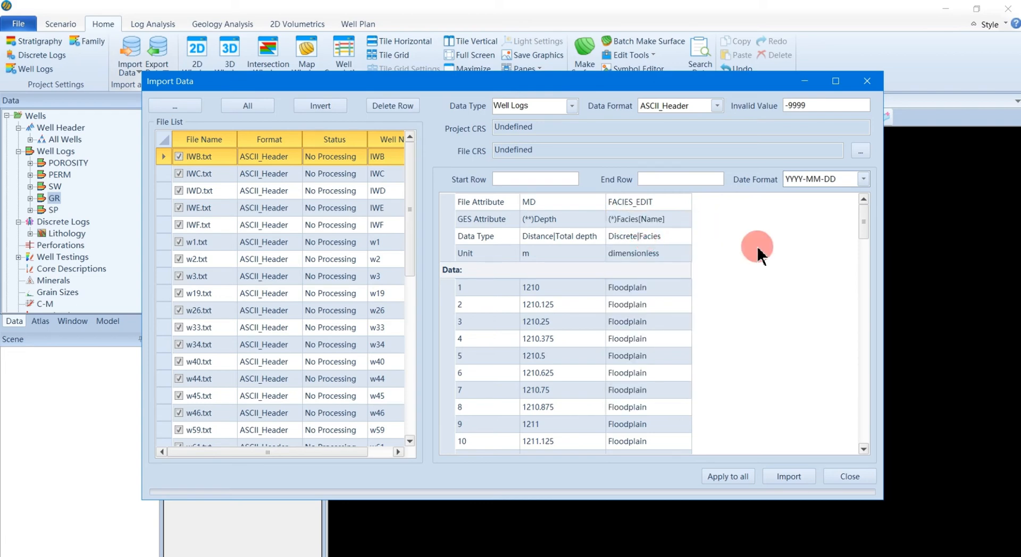
{"action": "left_click", "coordinate": [787, 476]}
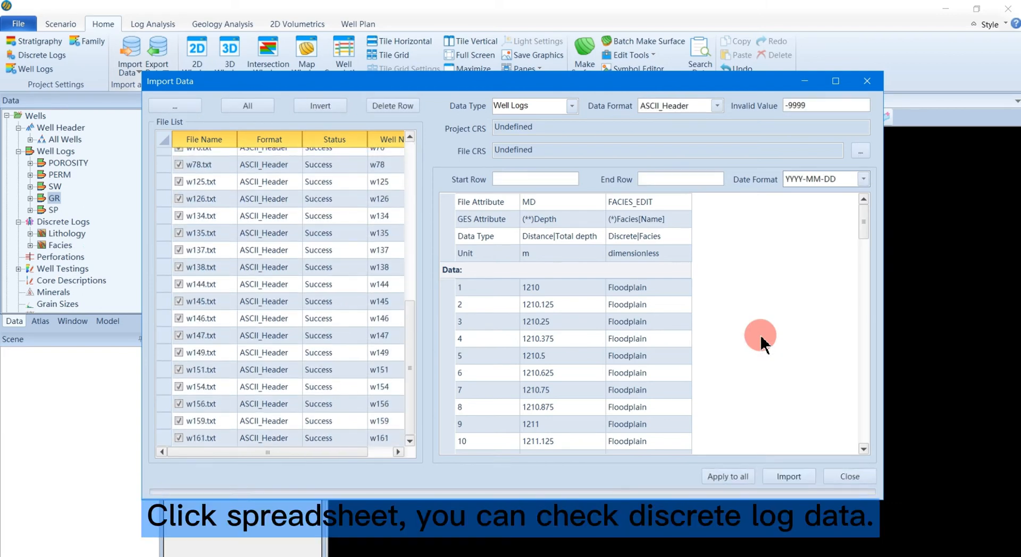
{"action": "left_click", "coordinate": [868, 475]}
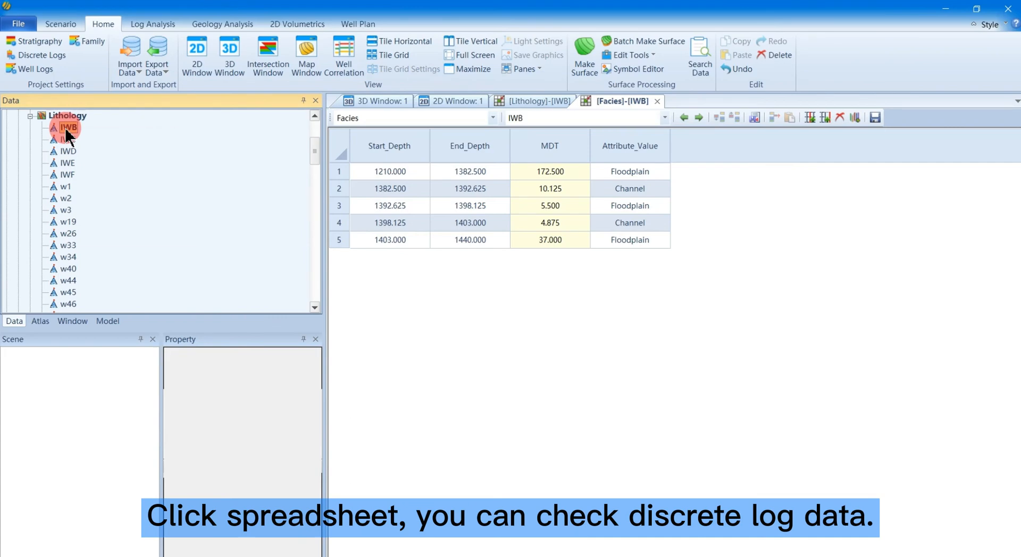
Open the Lithology spreadsheet of well IWB, compare it with the raw IWB.txt file in Notepad and close the file.
{"action": "right_click", "coordinate": [65, 128]}
{"action": "left_click", "coordinate": [66, 152]}
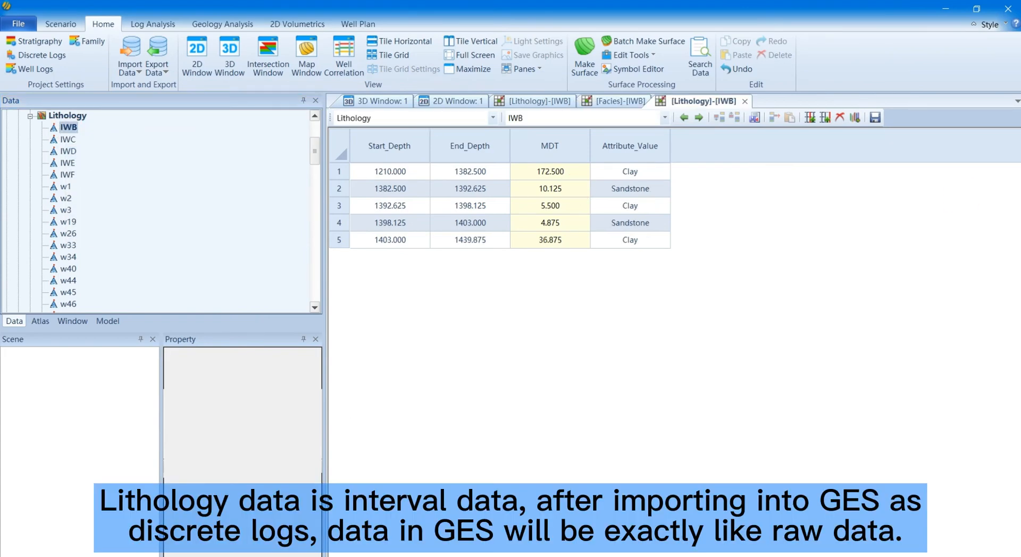
{"action": "key", "text": "alt+Tab"}
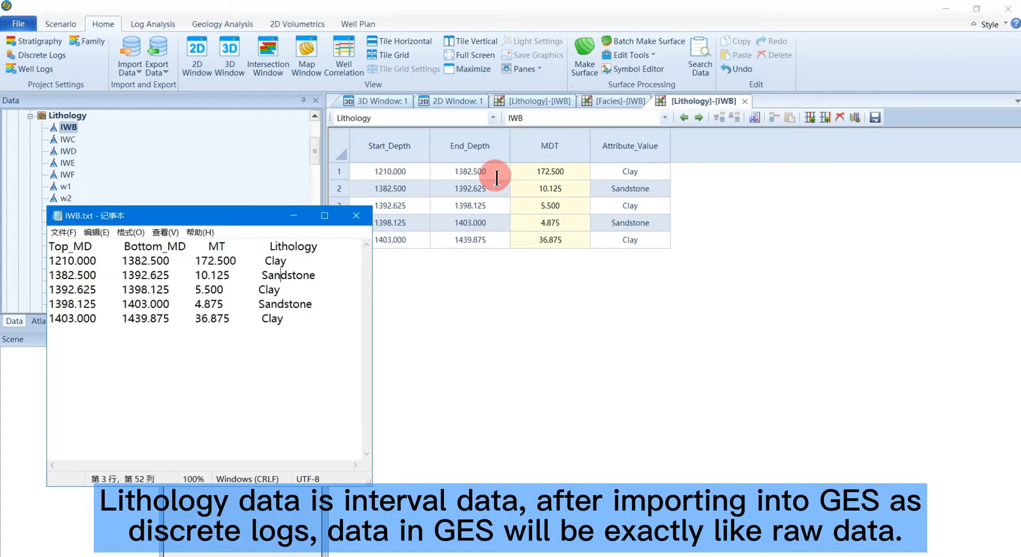
{"action": "left_click_drag", "start_coordinate": [228, 219], "coordinate": [577, 285]}
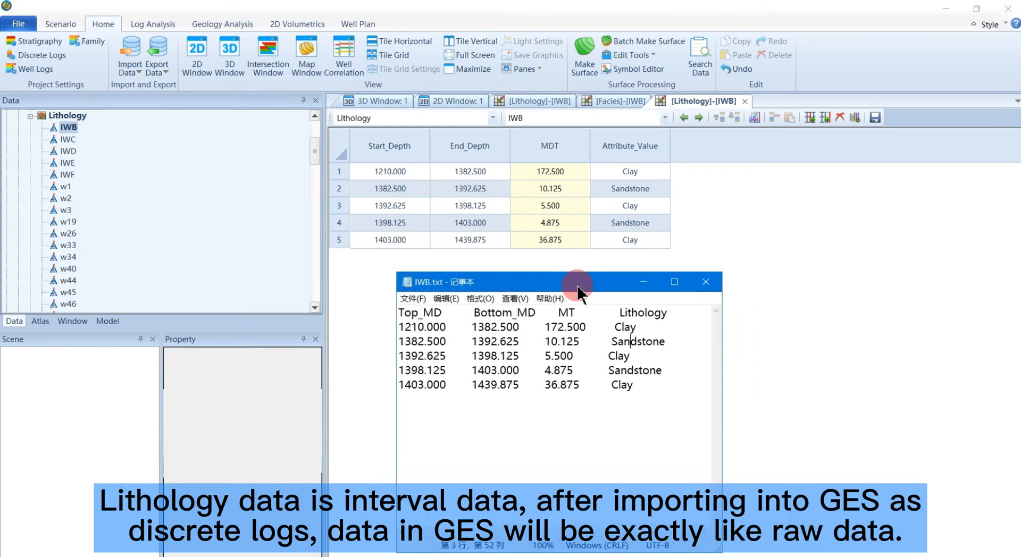
{"action": "left_click", "coordinate": [704, 281]}
Collapse the Lithology log and open the Facies spreadsheet of well IWB.
{"action": "left_click", "coordinate": [30, 116]}
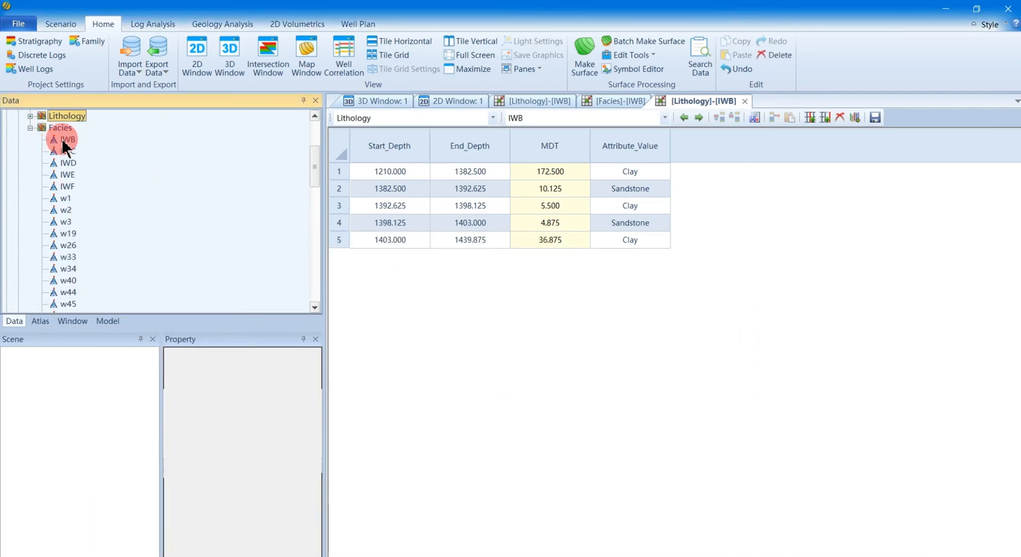
{"action": "right_click", "coordinate": [63, 139]}
{"action": "left_click", "coordinate": [88, 162]}
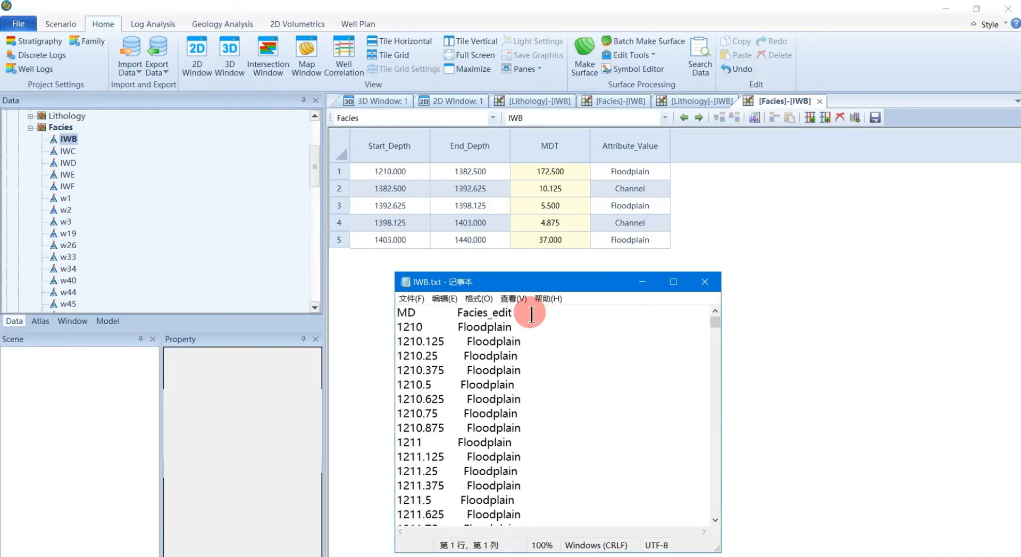
Compare the raw IWB.txt facies samples from 1210 m to the Floodplain–Channel boundary with the IWB spreadsheet intervals, and close the file.
{"action": "left_click_drag", "start_coordinate": [534, 282], "coordinate": [492, 268]}
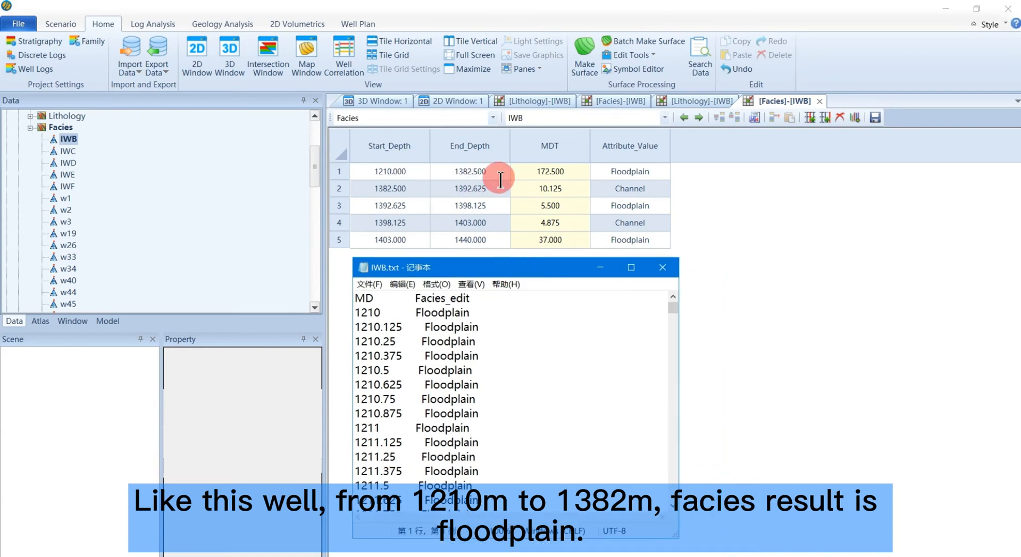
{"action": "left_click", "coordinate": [452, 386]}
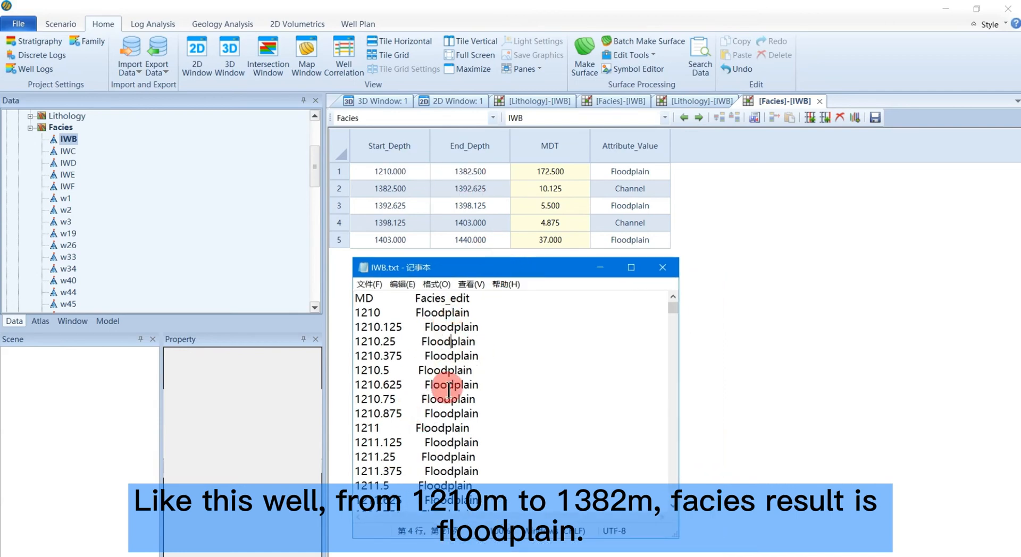
{"action": "scroll", "coordinate": [450, 423], "scroll_direction": "down", "scroll_amount": 19}
{"action": "scroll", "coordinate": [451, 423], "scroll_direction": "down", "scroll_amount": 20}
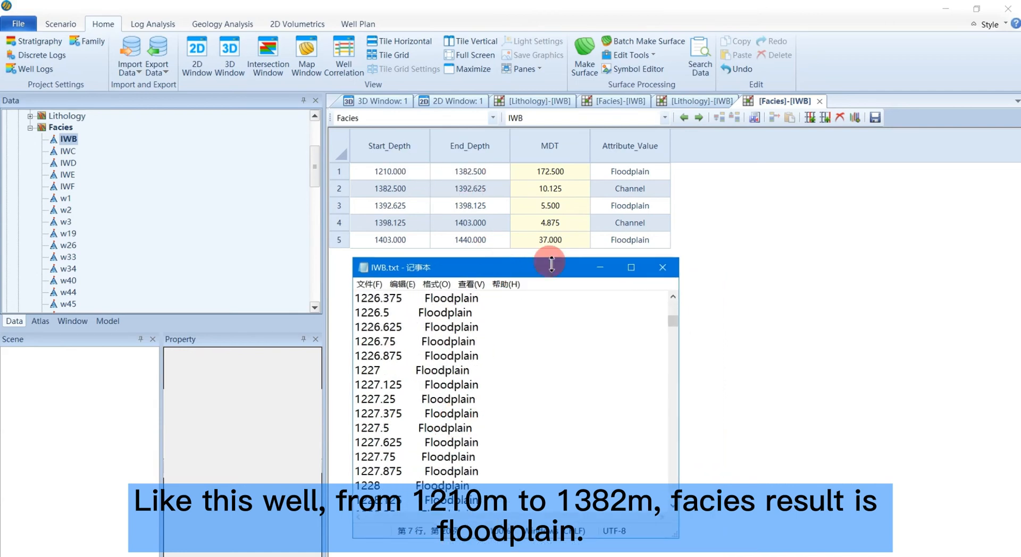
{"action": "scroll", "coordinate": [458, 428], "scroll_direction": "down", "scroll_amount": 15}
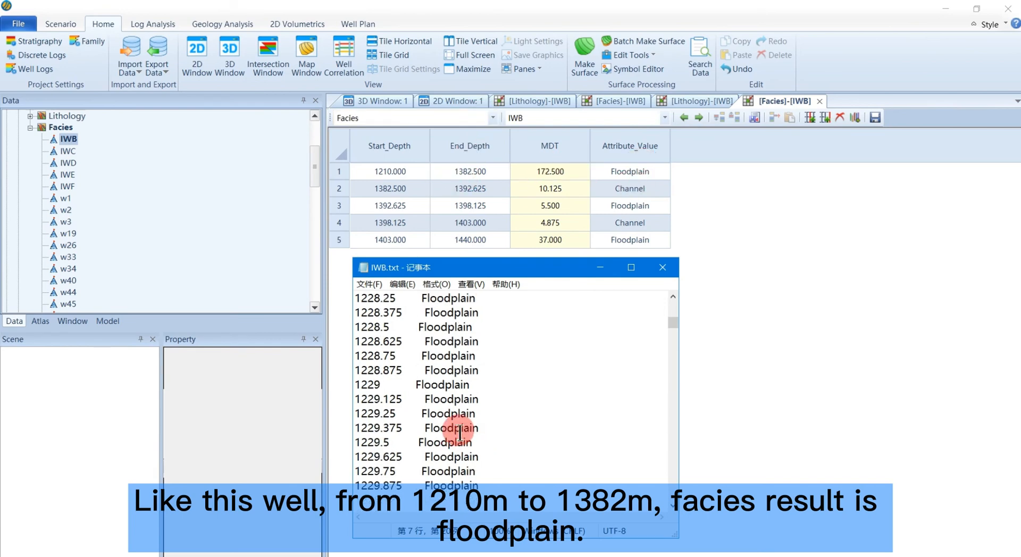
{"action": "scroll", "coordinate": [459, 428], "scroll_direction": "down", "scroll_amount": 20}
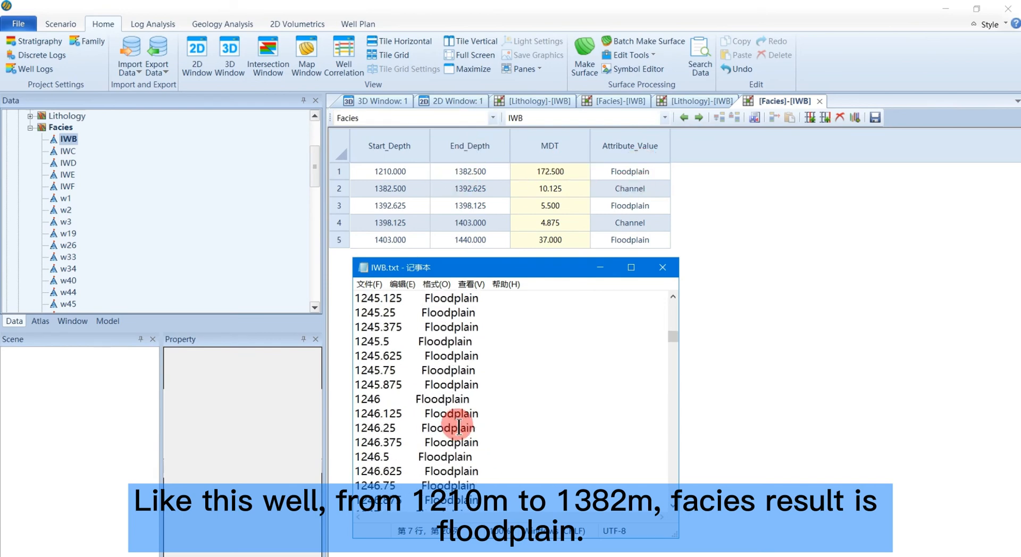
{"action": "scroll", "coordinate": [459, 428], "scroll_direction": "down", "scroll_amount": 20}
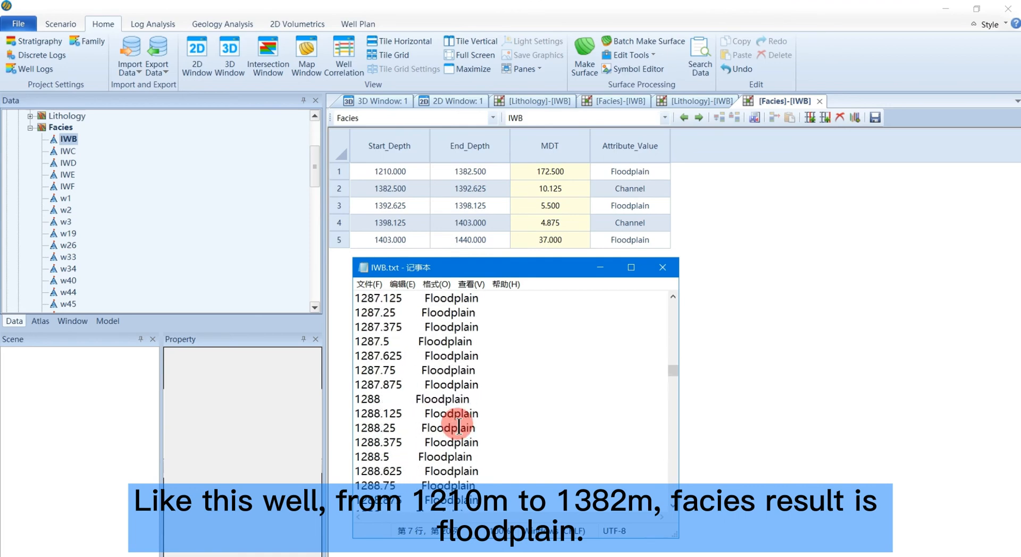
{"action": "scroll", "coordinate": [459, 428], "scroll_direction": "down", "scroll_amount": 7}
{"action": "scroll", "coordinate": [458, 429], "scroll_direction": "down", "scroll_amount": 8}
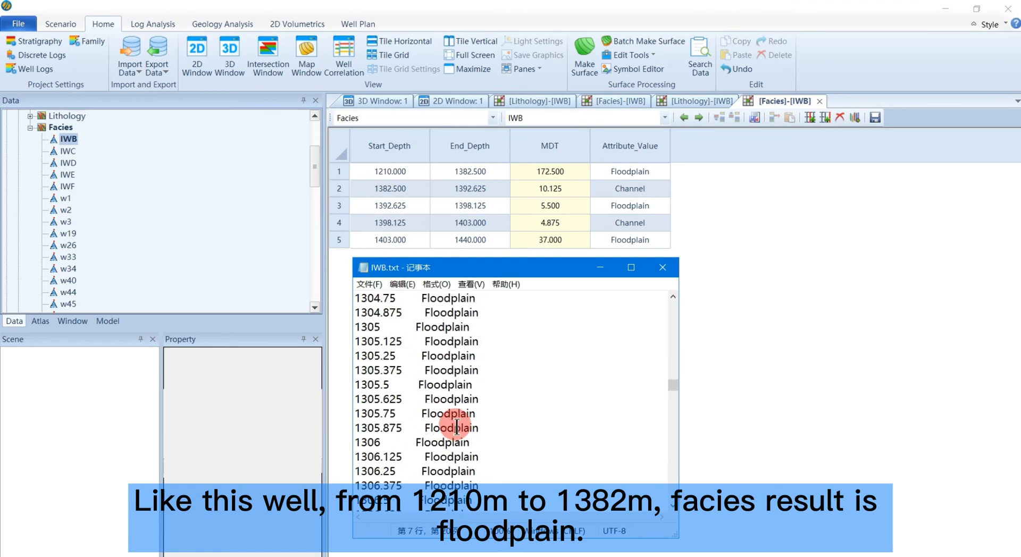
{"action": "scroll", "coordinate": [456, 428], "scroll_direction": "down", "scroll_amount": 20}
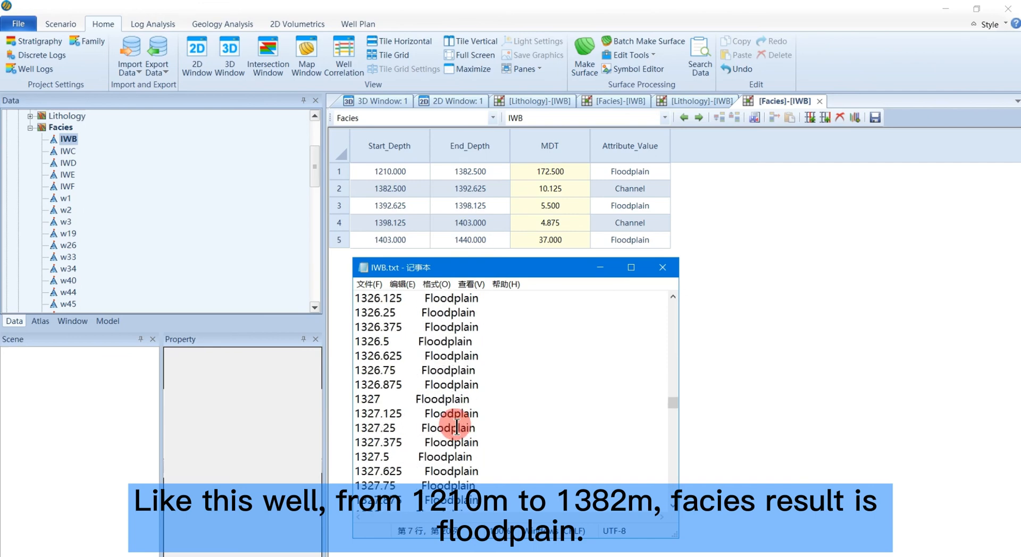
{"action": "scroll", "coordinate": [457, 429], "scroll_direction": "down", "scroll_amount": 20}
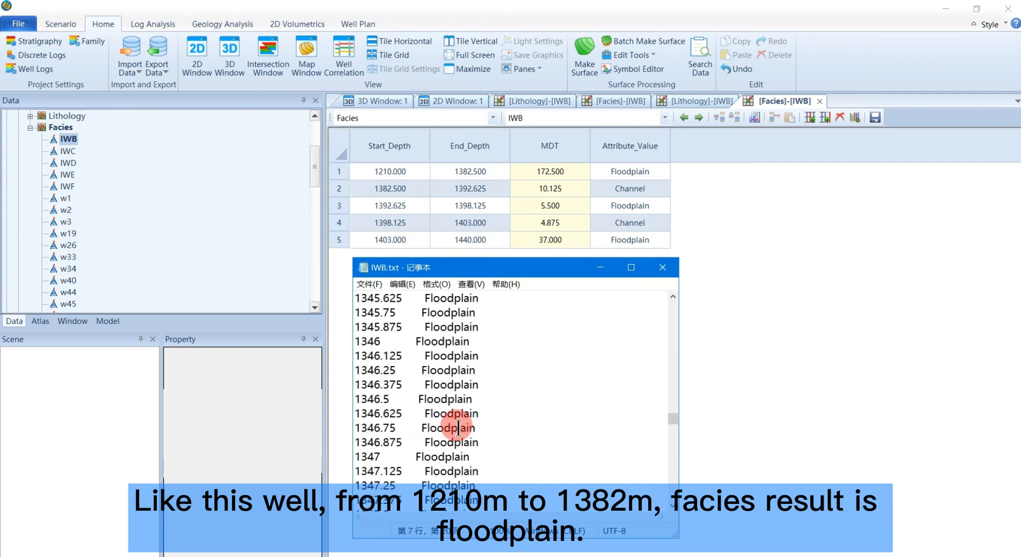
{"action": "scroll", "coordinate": [461, 428], "scroll_direction": "down", "scroll_amount": 20}
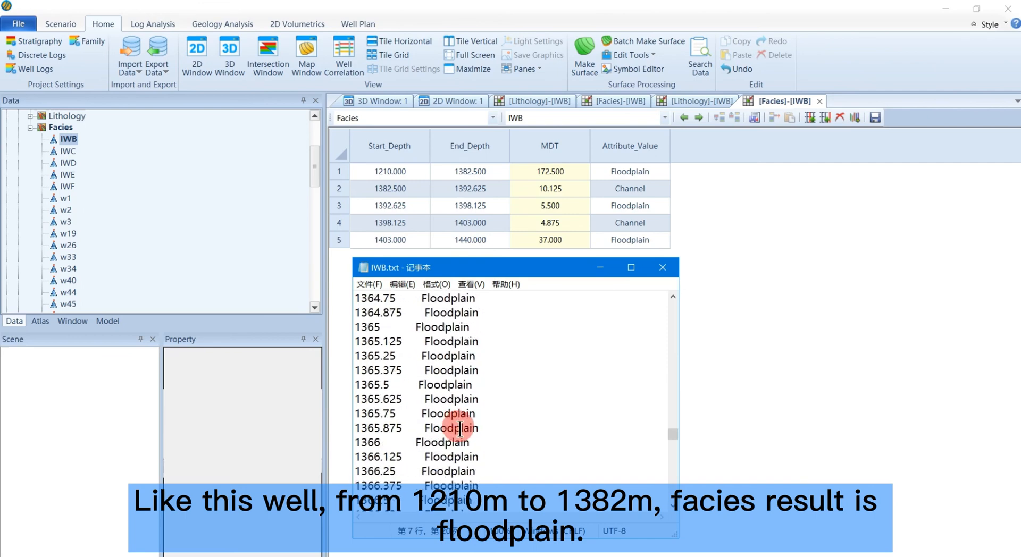
{"action": "scroll", "coordinate": [461, 429], "scroll_direction": "down", "scroll_amount": 16}
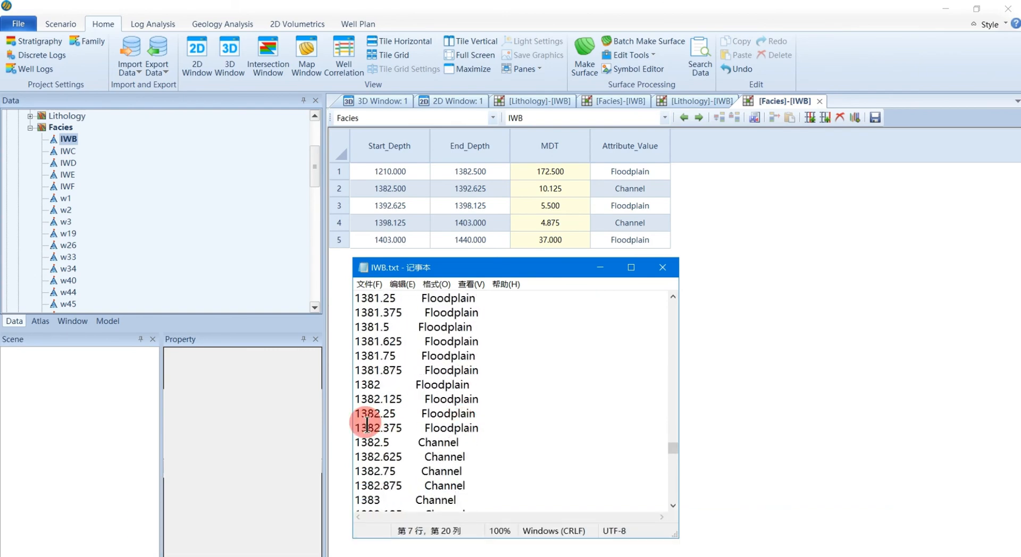
{"action": "left_click_drag", "start_coordinate": [355, 428], "coordinate": [367, 448]}
{"action": "left_click", "coordinate": [409, 432]}
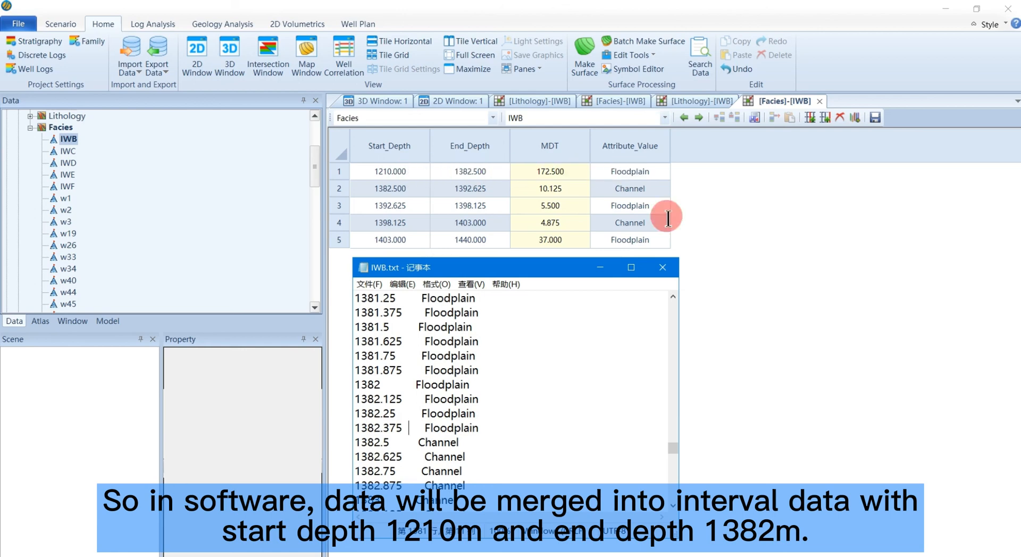
{"action": "left_click", "coordinate": [663, 268]}
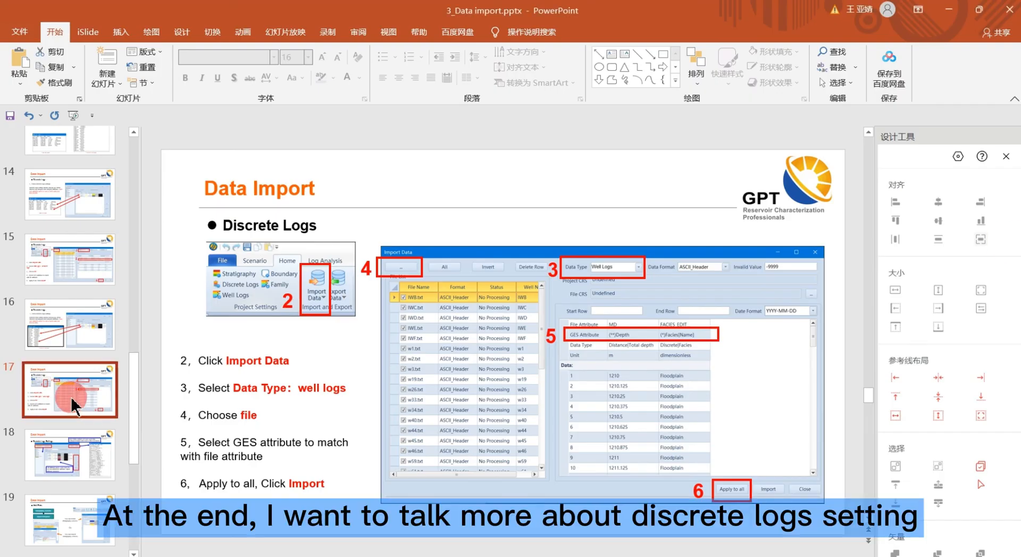
Switch to PowerPoint and show slide 18 of 3_Data import.pptx.
{"action": "left_click", "coordinate": [66, 450]}
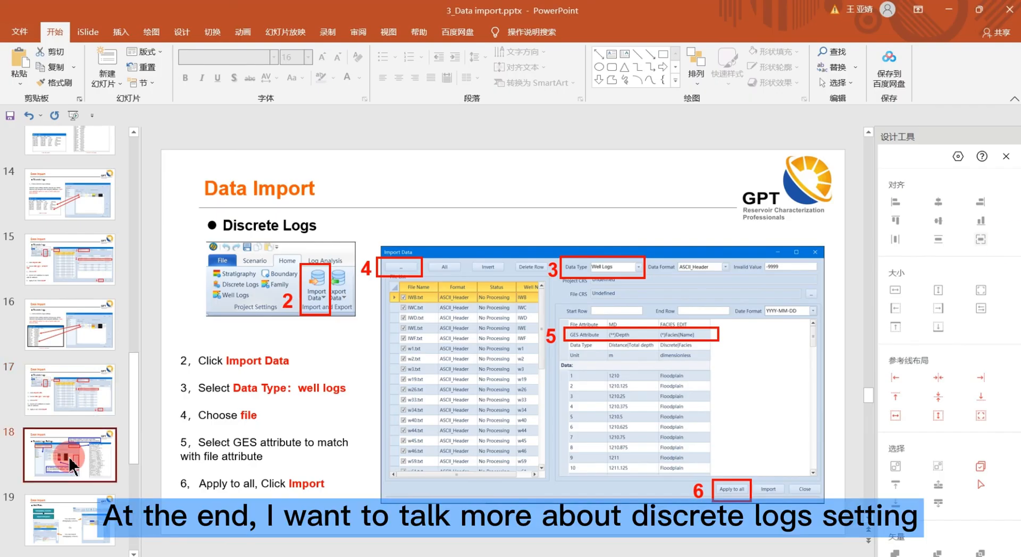